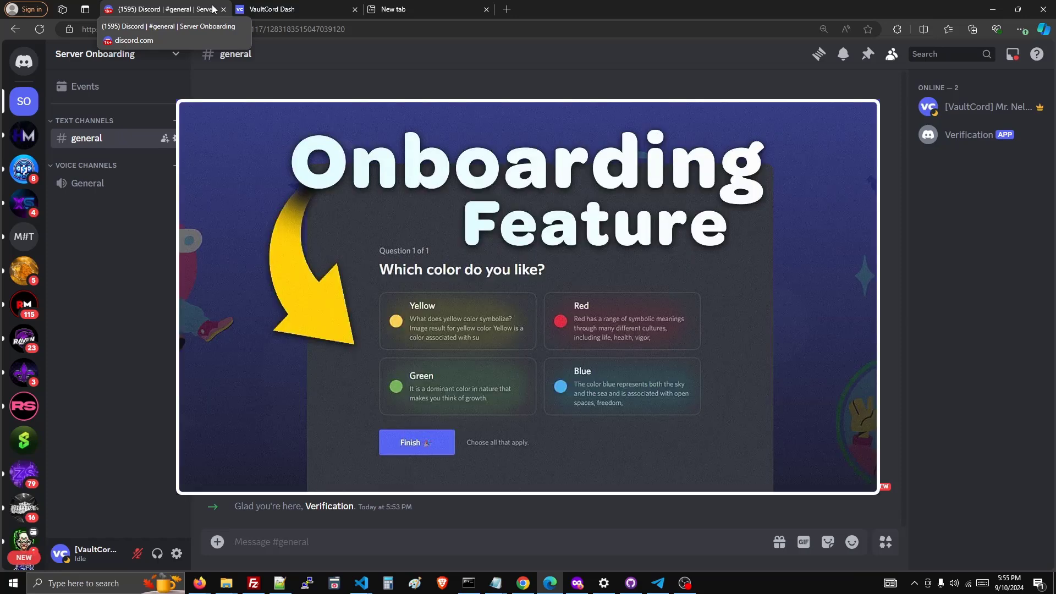
Add a role named 'unverified' in Server Onboarding's Roles settings and save it
click(156, 61)
click(106, 135)
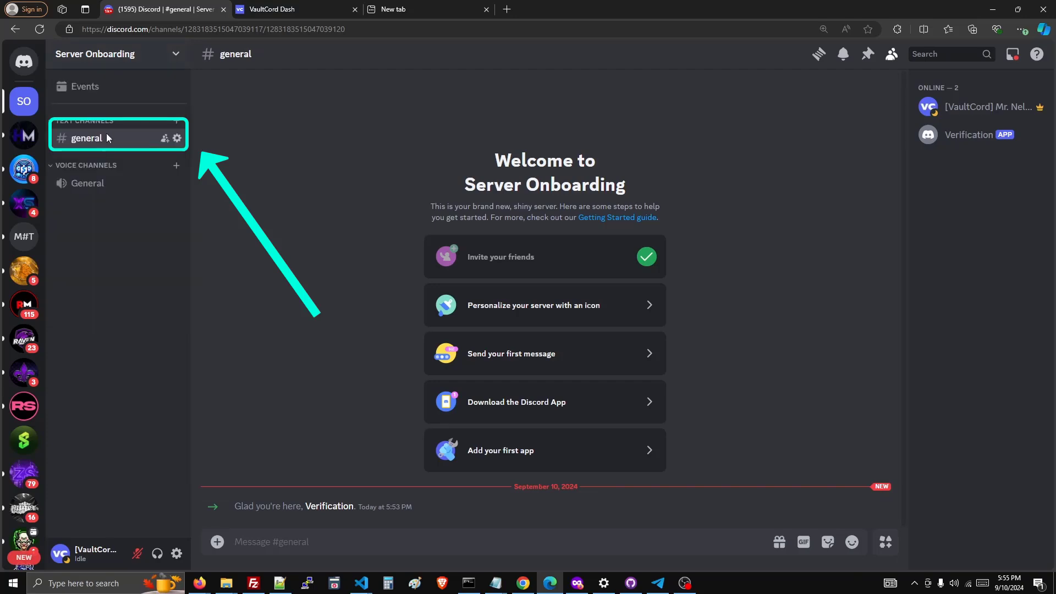
click(247, 120)
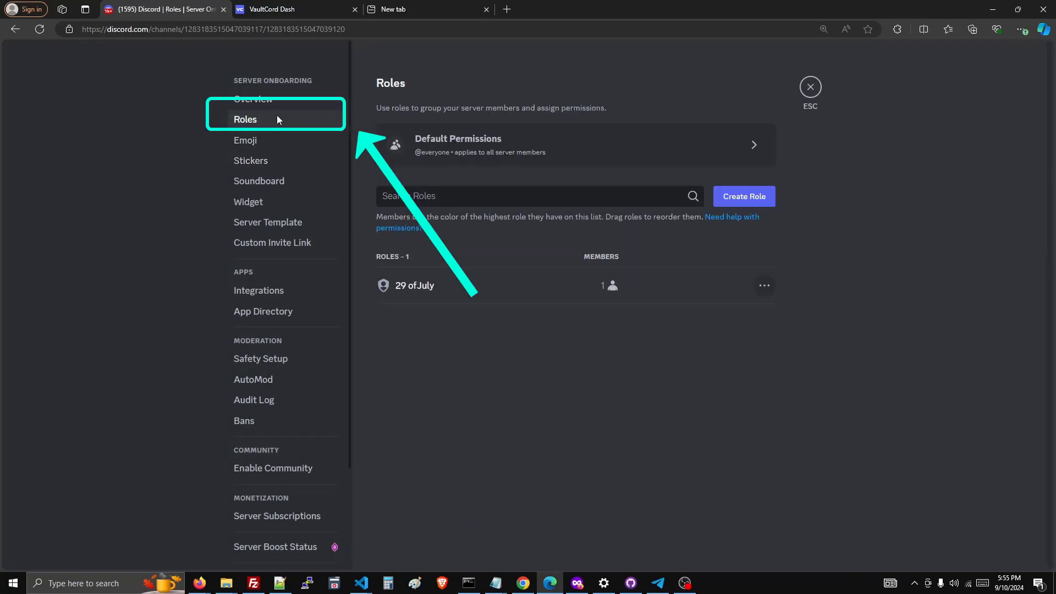
click(718, 203)
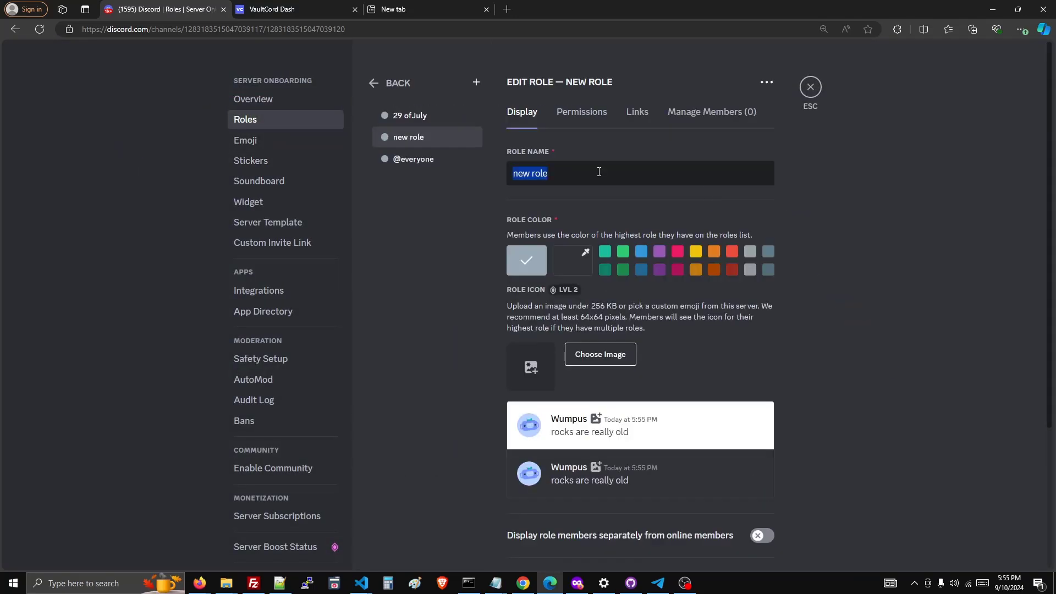
text(un ve)
key(BackSpace)
text(erified)
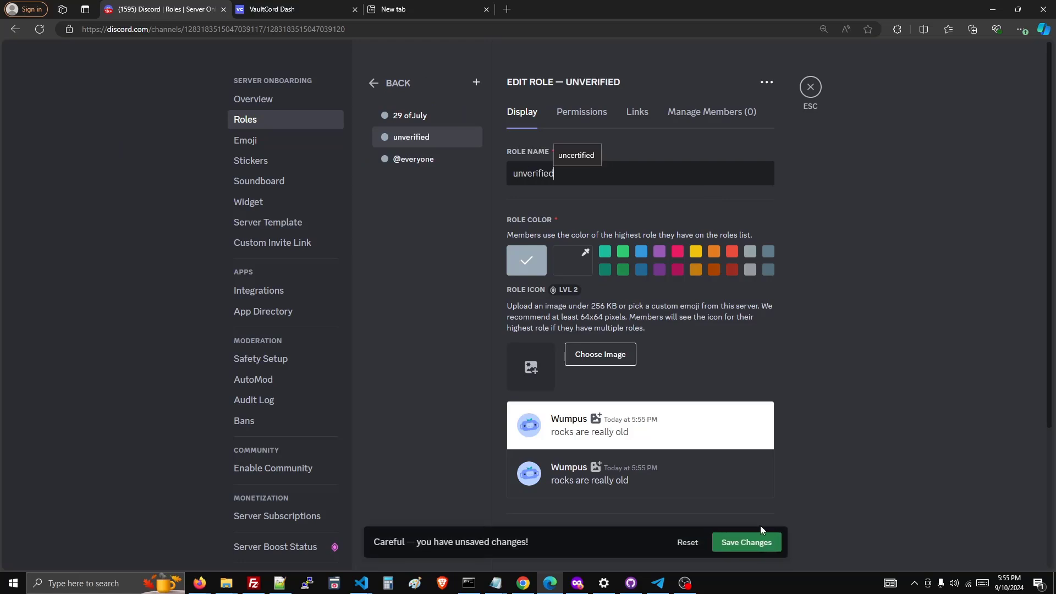
click(746, 543)
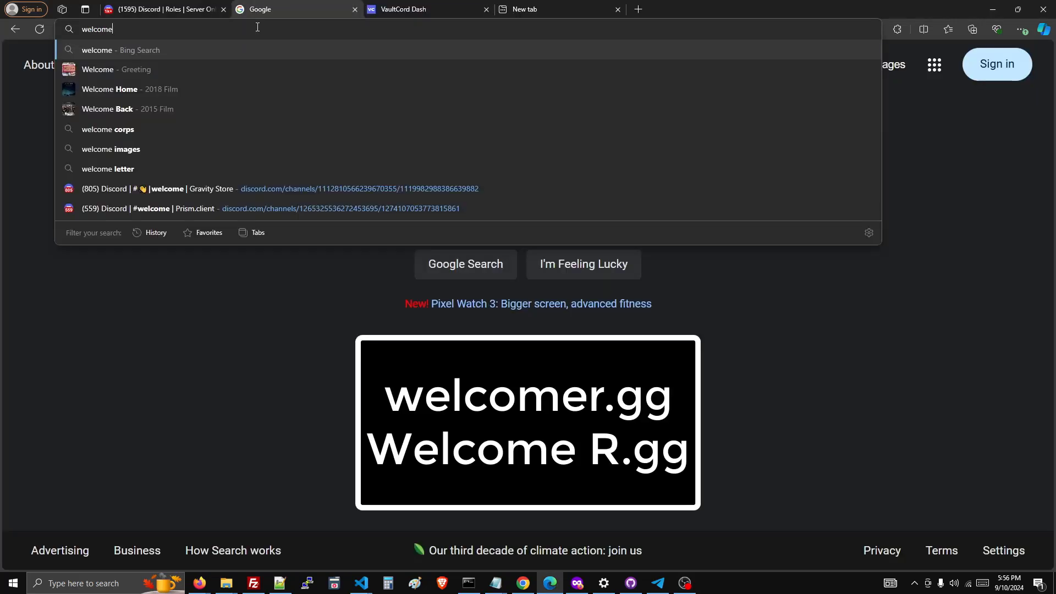
Load welcomer.gg from the Edge address bar
text(r.gg)
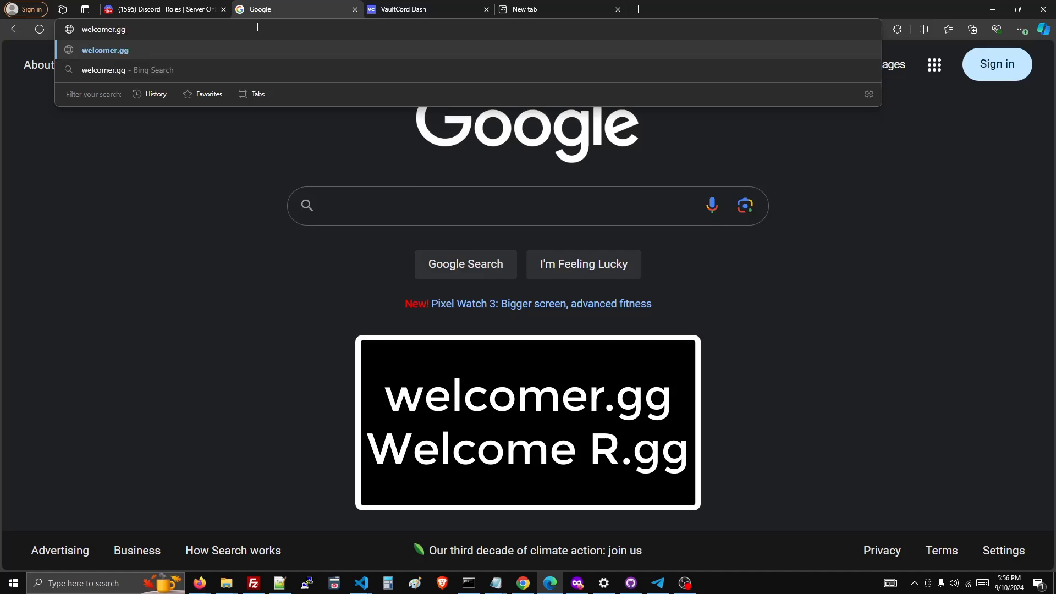
key(Return)
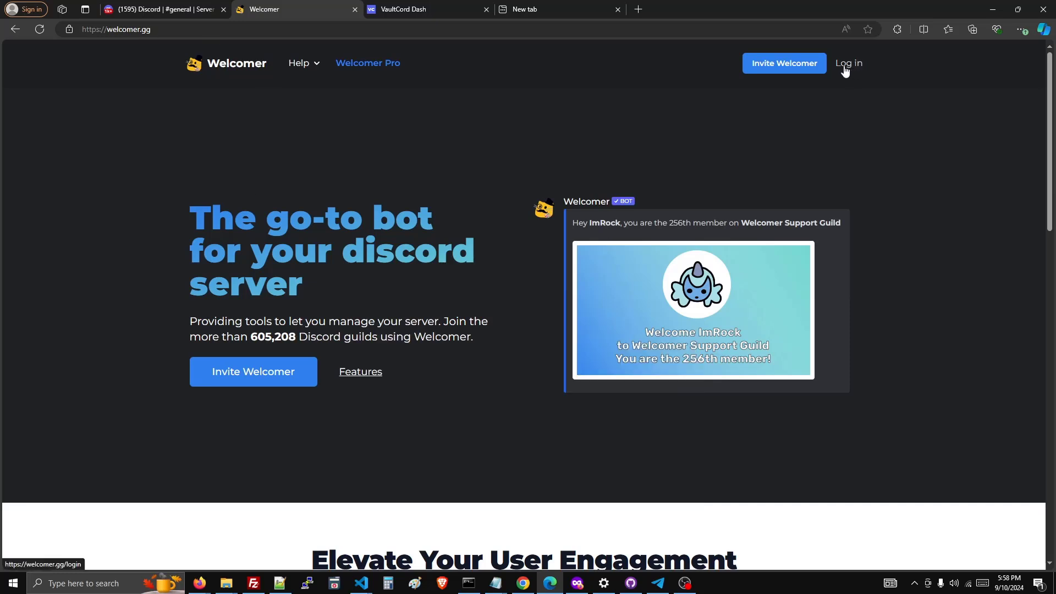
Log in to Welcomer with Discord, invite the bot to Server Onboarding, and refresh the guild list
click(847, 64)
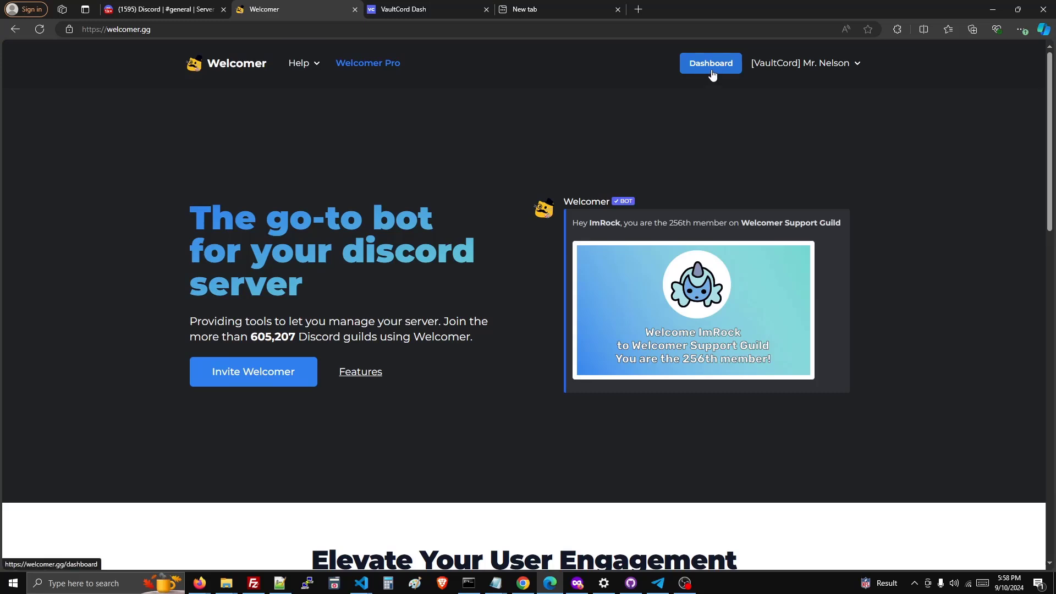
click(712, 72)
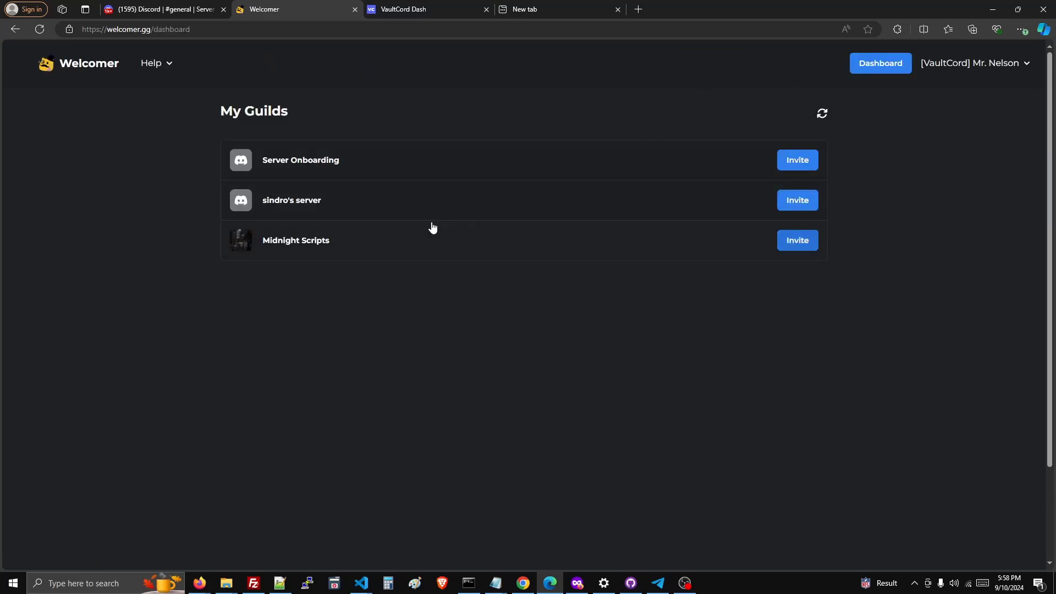
click(791, 160)
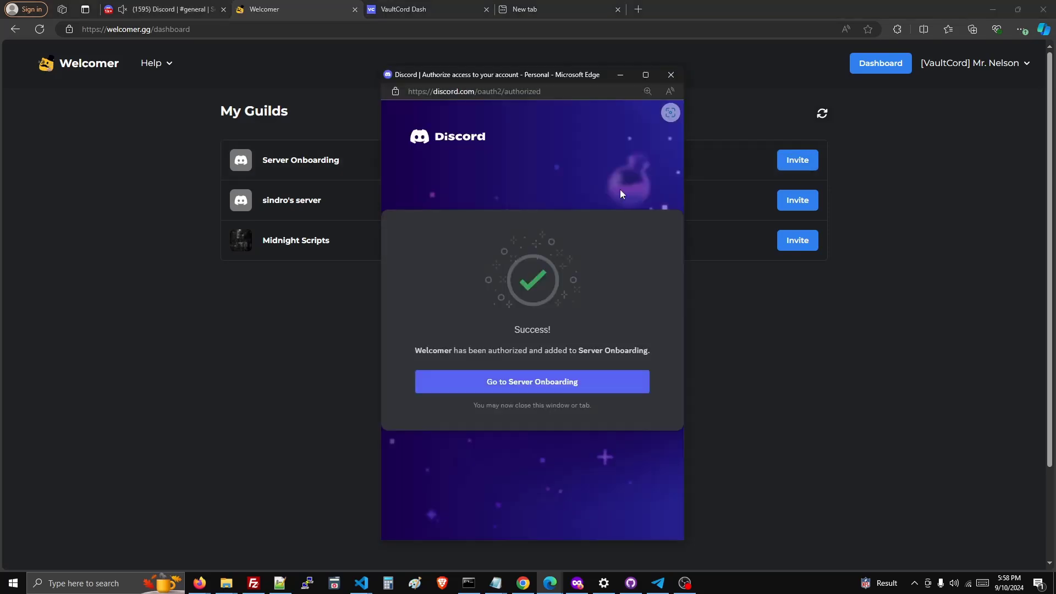
click(671, 75)
click(822, 113)
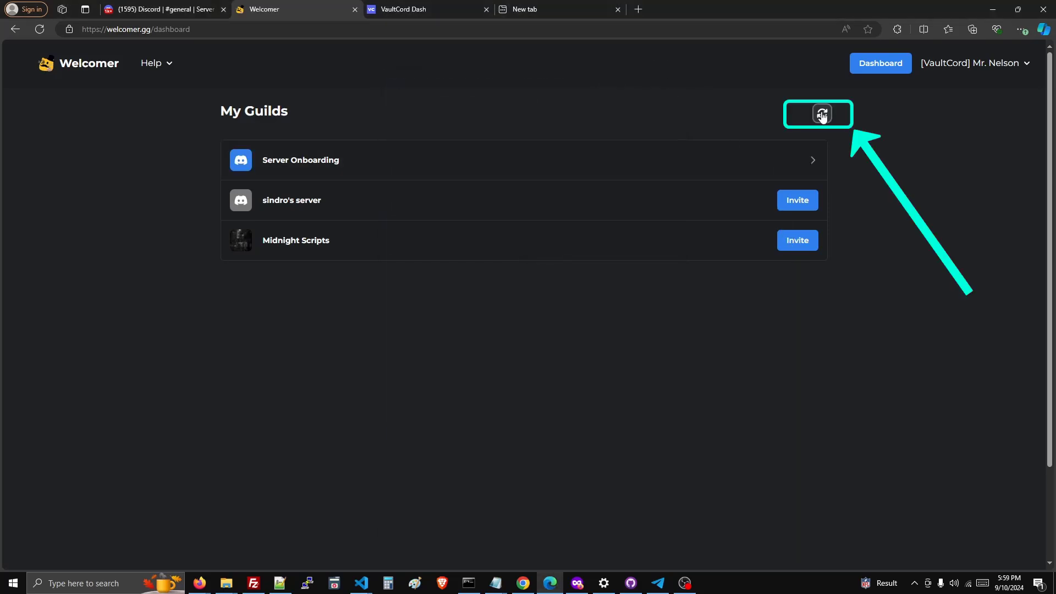
Open Welcomer's Server Onboarding dashboard, then drag the Welcomer role above unverified in Discord's Roles
click(523, 176)
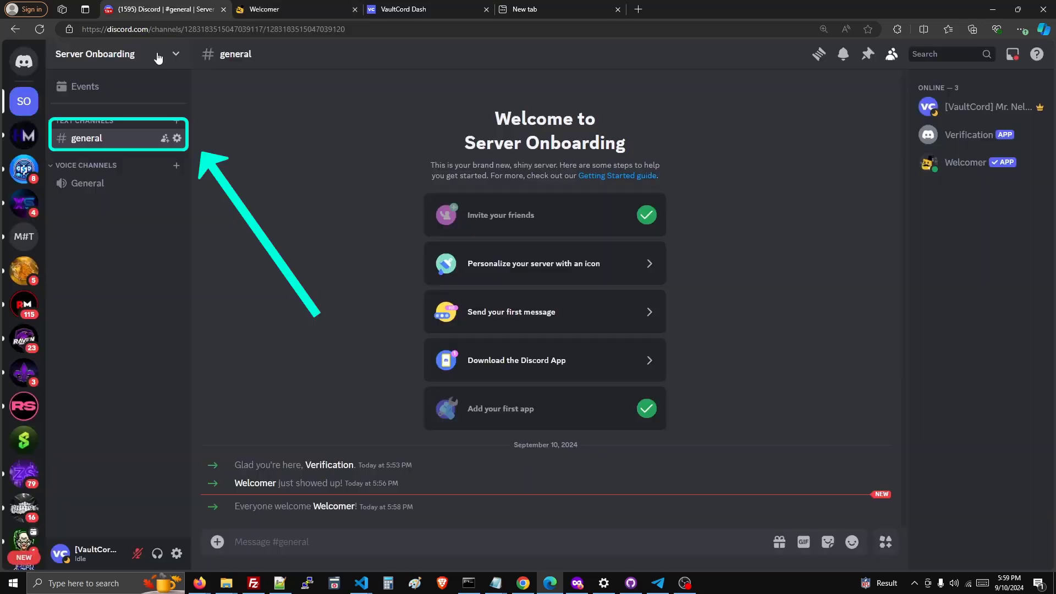
click(156, 53)
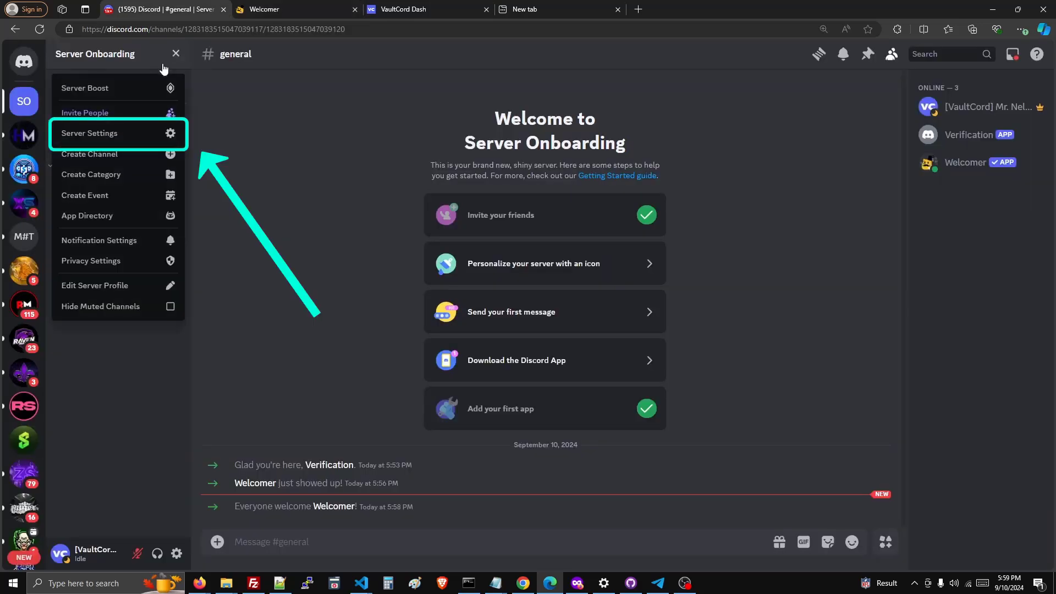
click(110, 140)
click(245, 119)
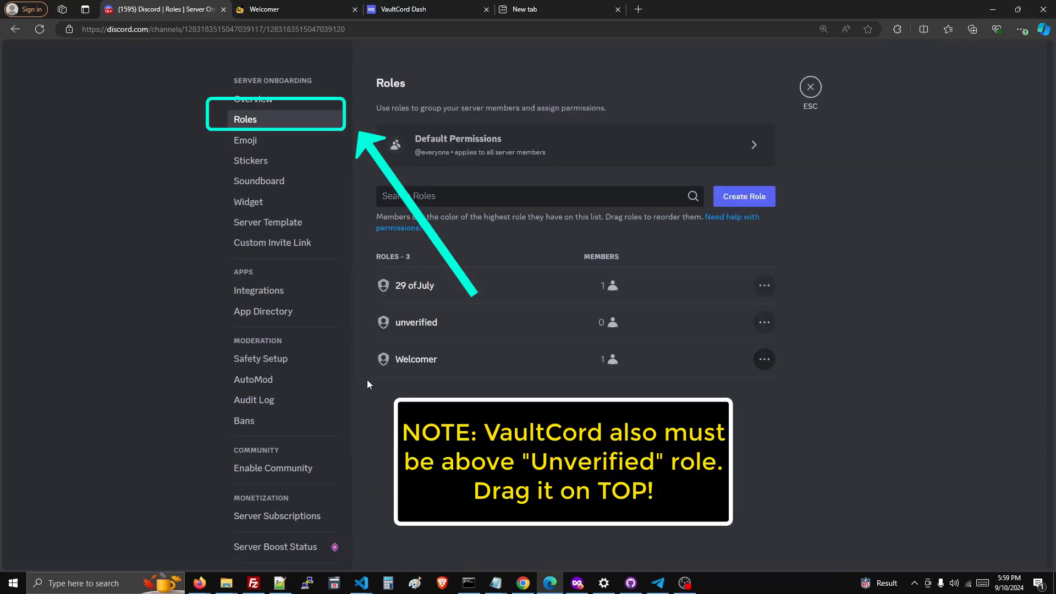
drag(365, 360, 374, 287)
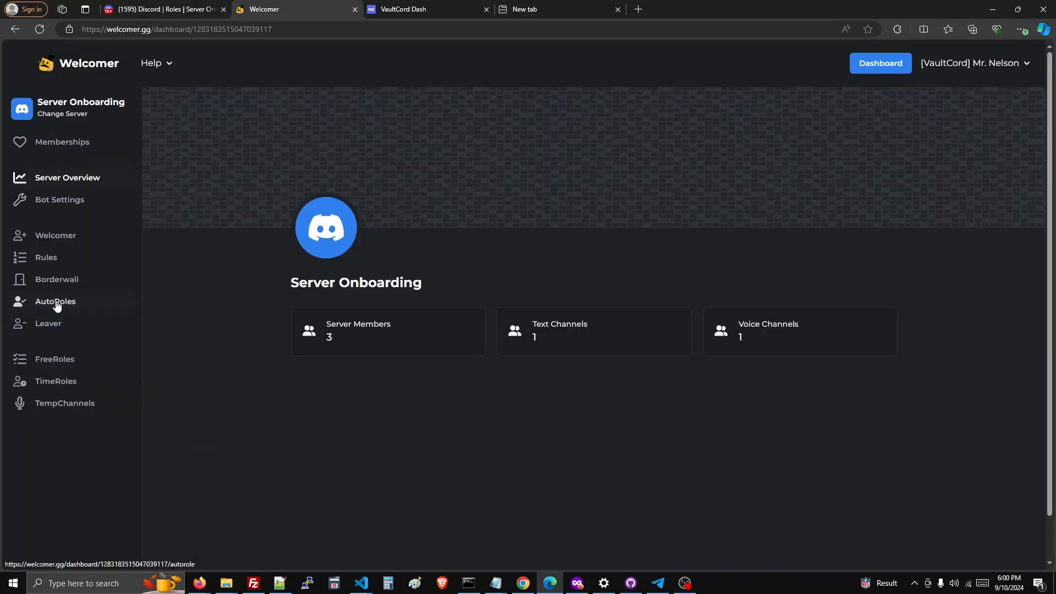
Enable Welcomer's AutoRole with the unverified role and save the changes
click(57, 302)
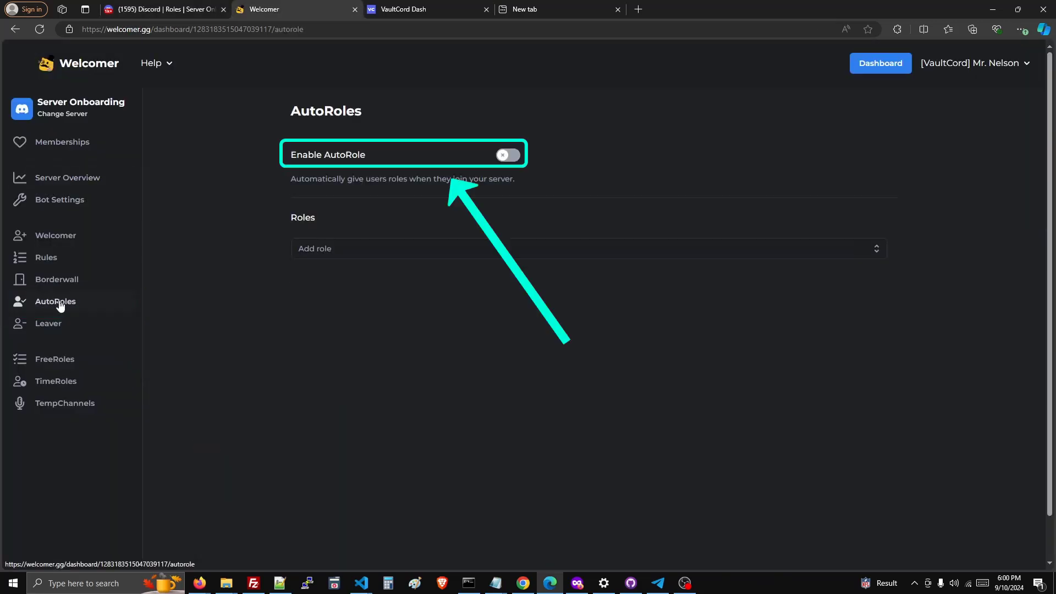
click(508, 156)
click(371, 249)
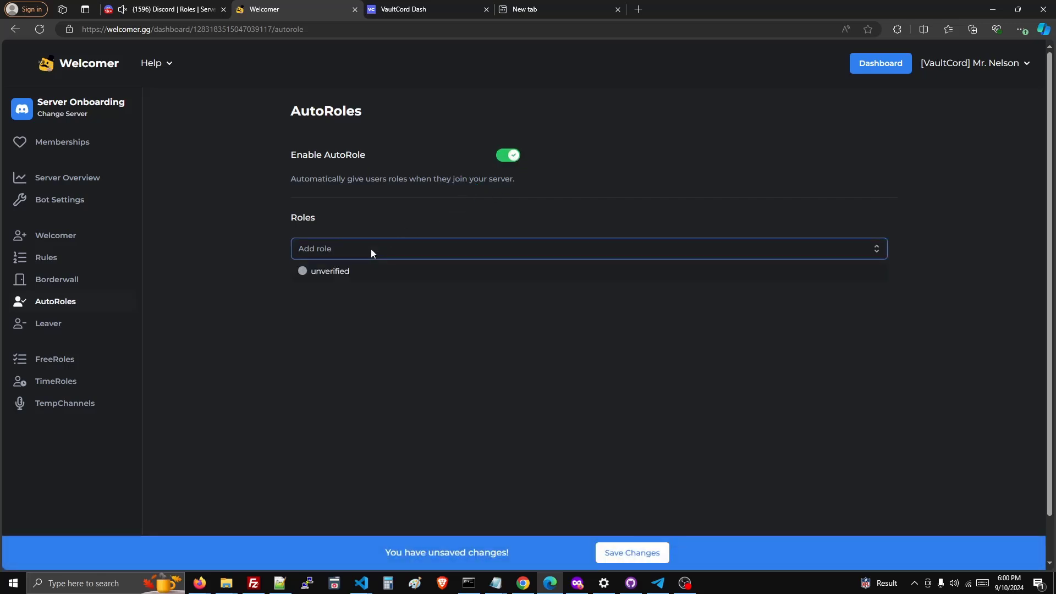
click(330, 271)
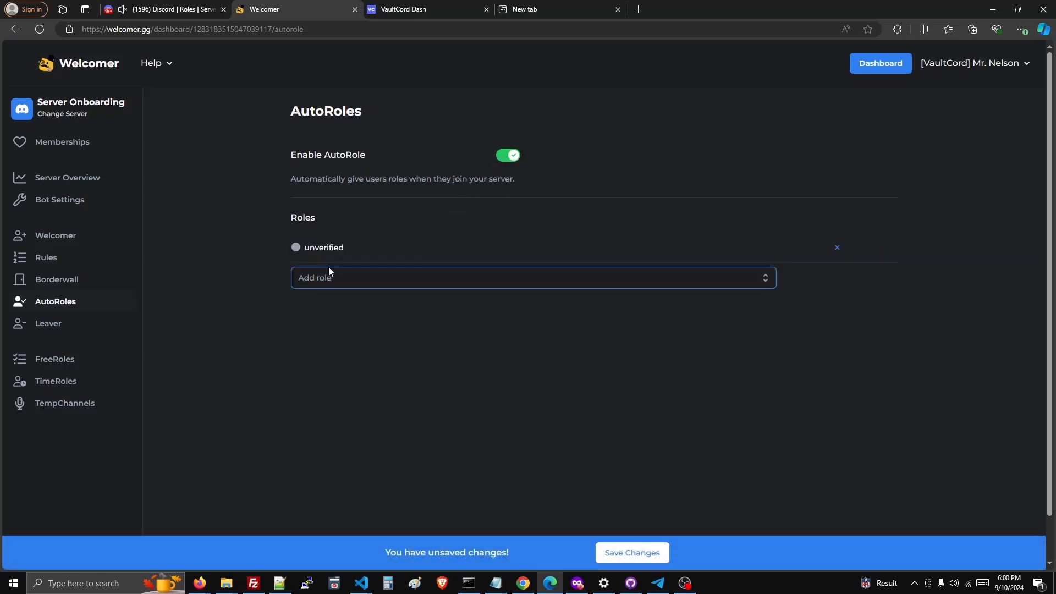
click(615, 553)
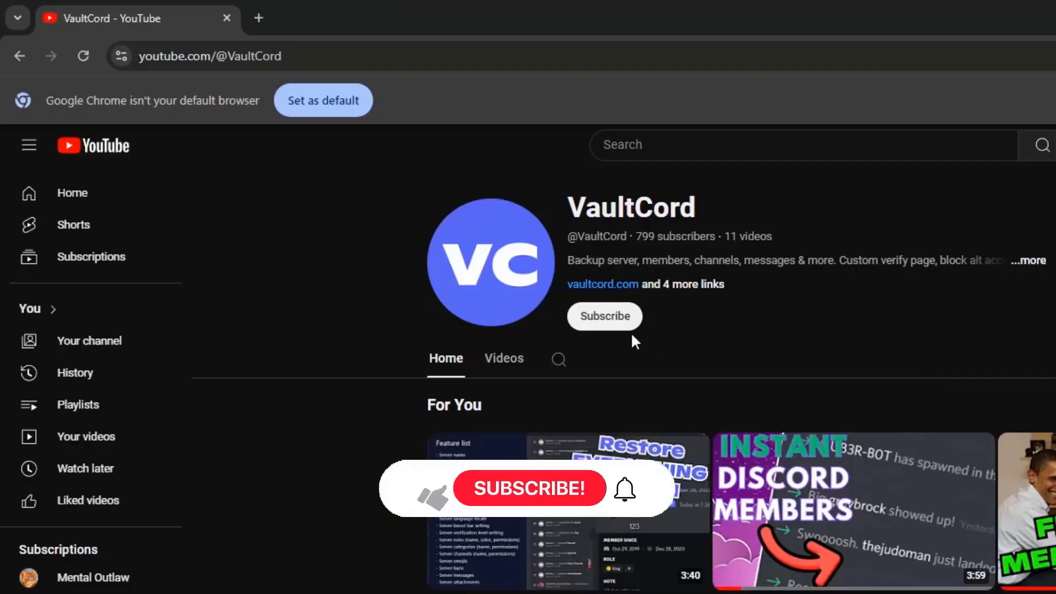
Subscribe to VaultCord on YouTube, then write review text about customer support on Trustpilot
click(612, 325)
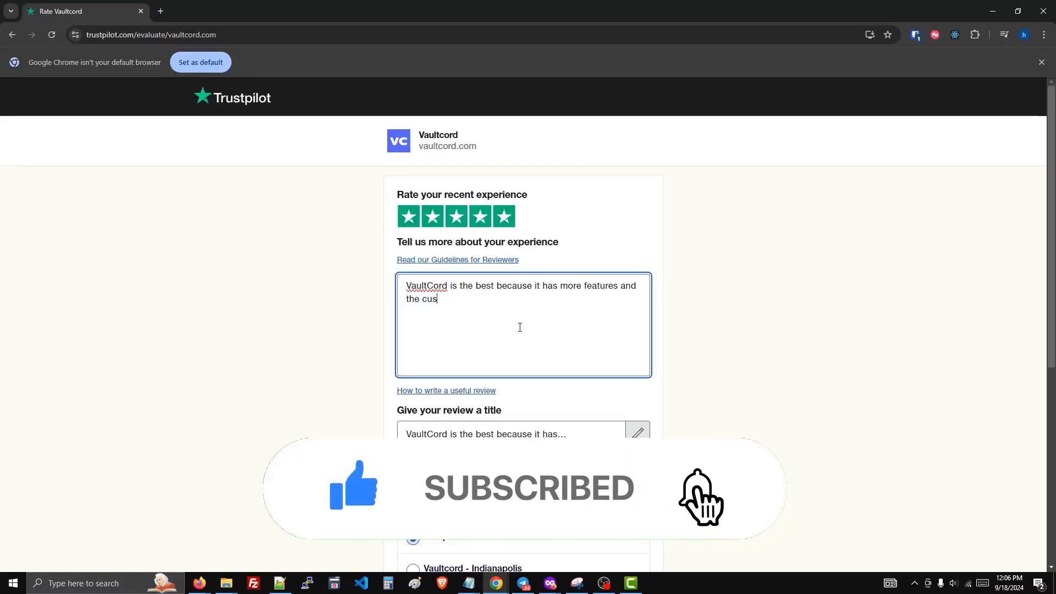
text(stomer support)
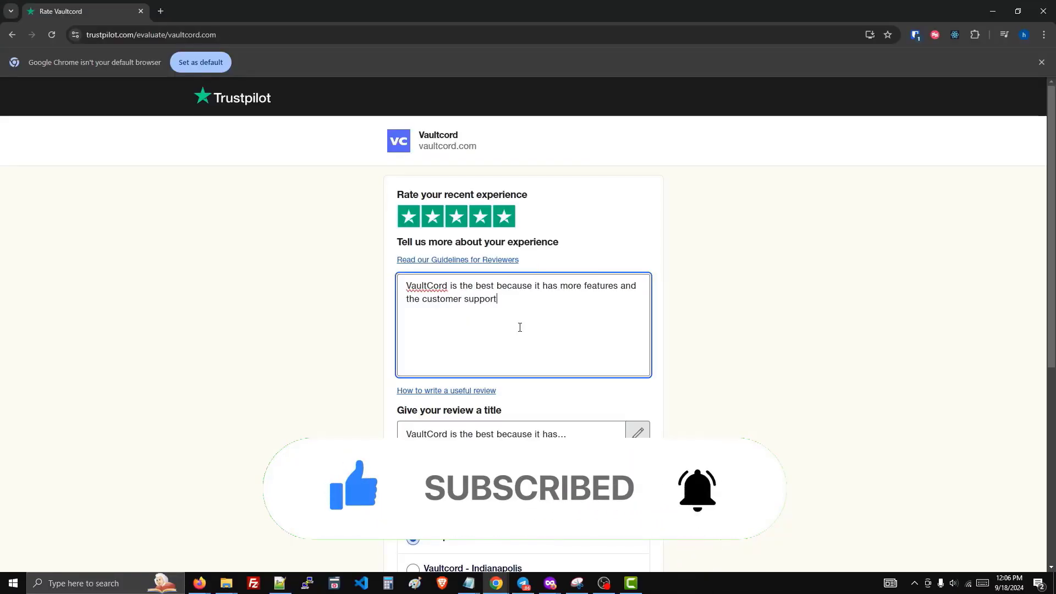
text( is better and the overall)
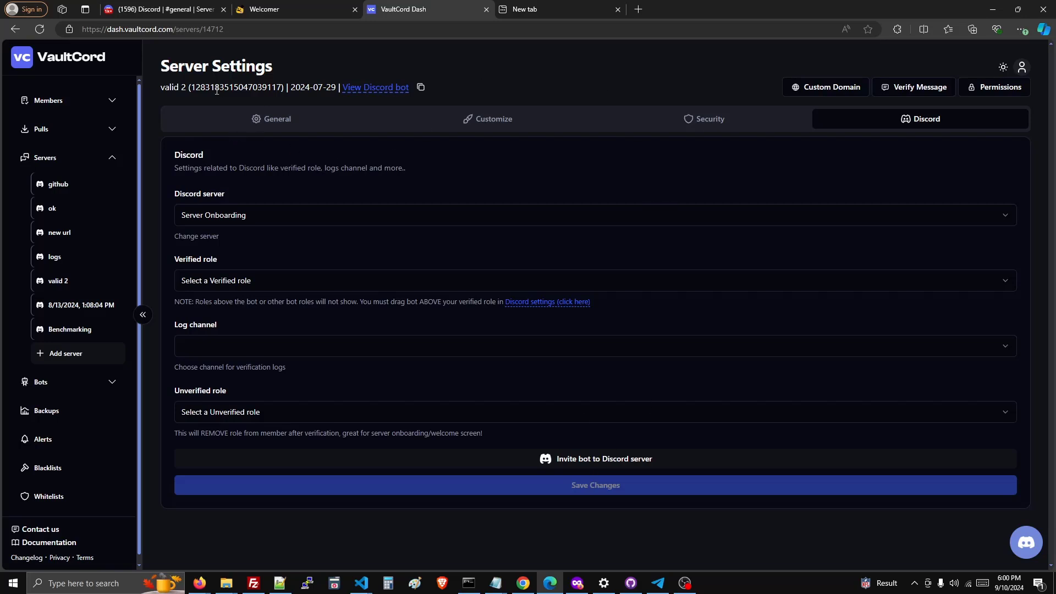
Set the Unverified role to unverified in VaultCord's Discord settings and save
drag(161, 87, 319, 77)
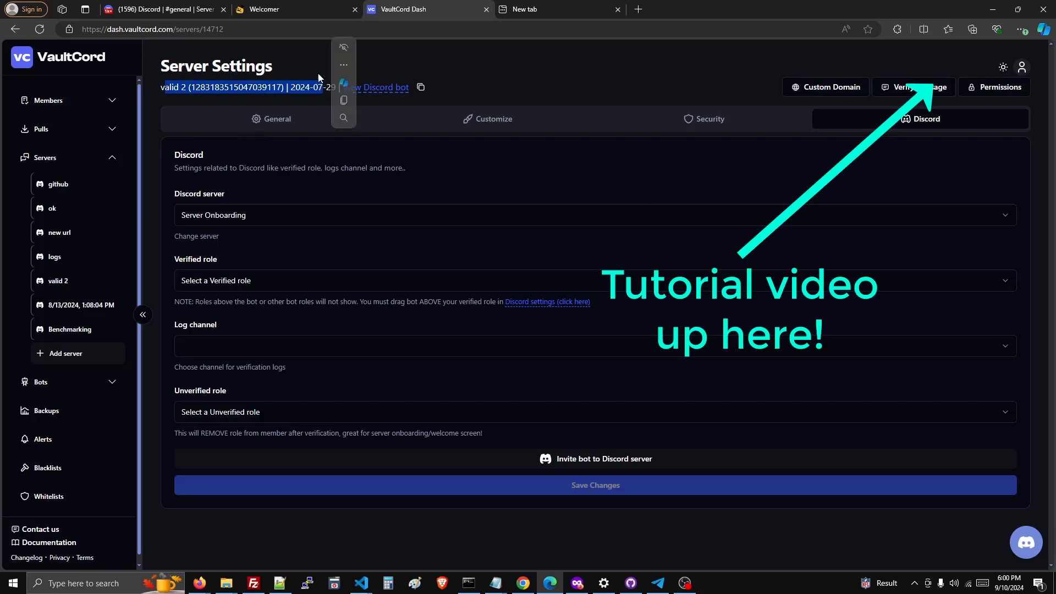
click(704, 119)
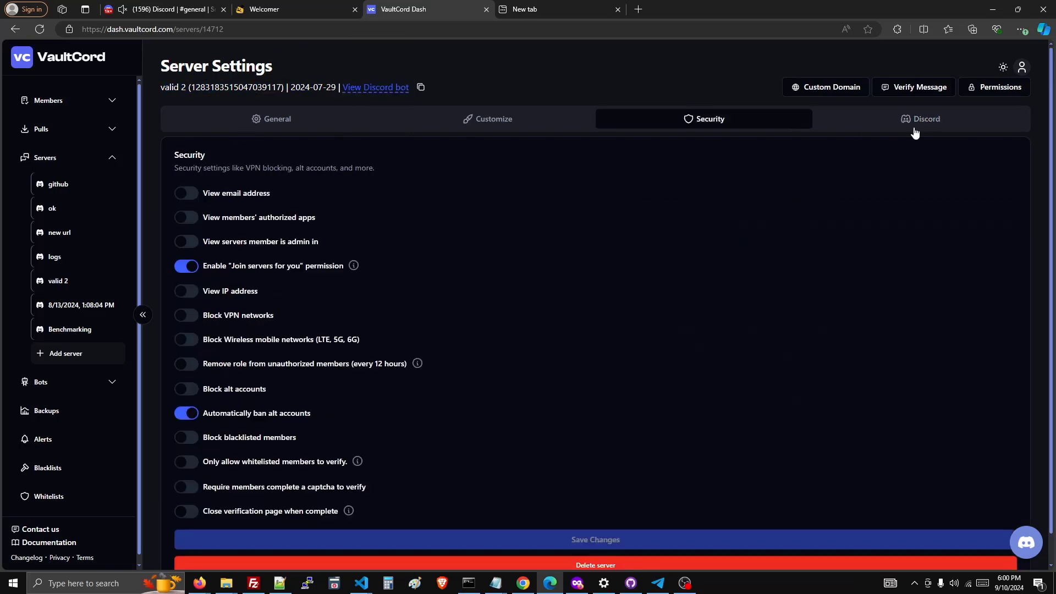
click(915, 132)
click(316, 412)
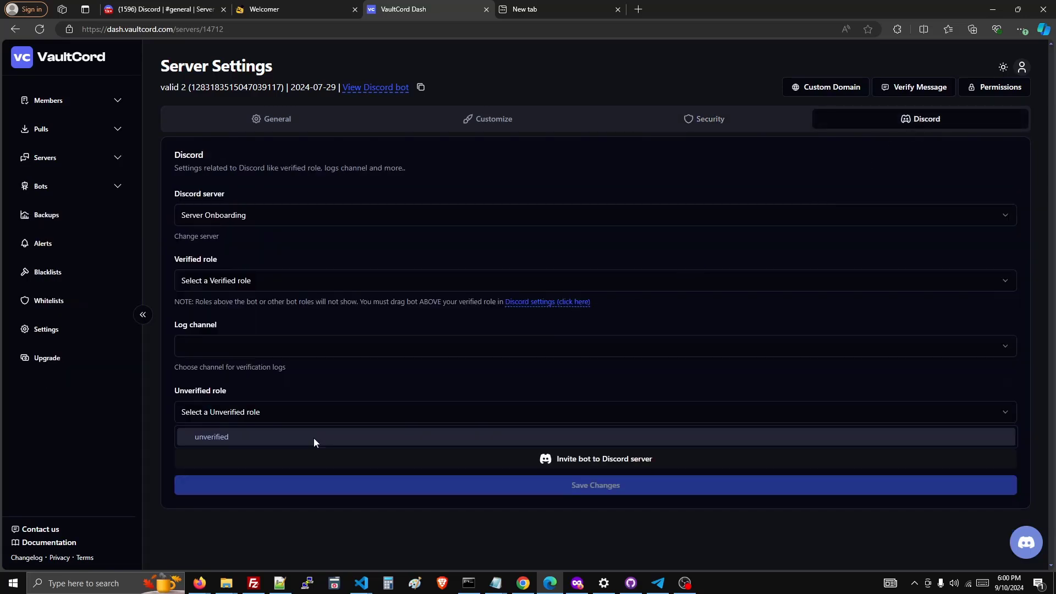
click(314, 438)
click(318, 485)
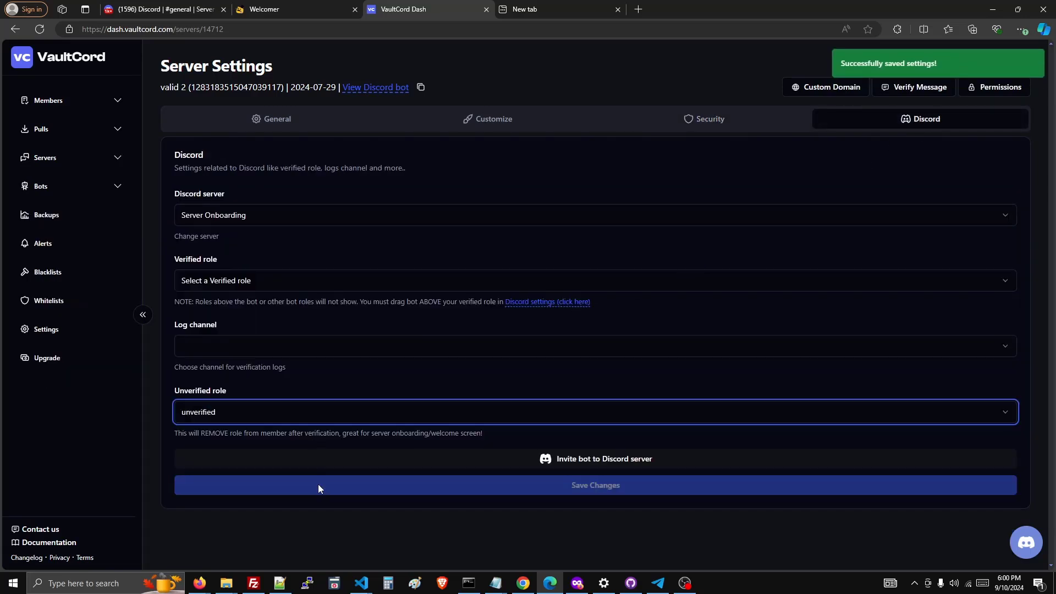
Send VaultCord's verify message to the general channel
click(933, 86)
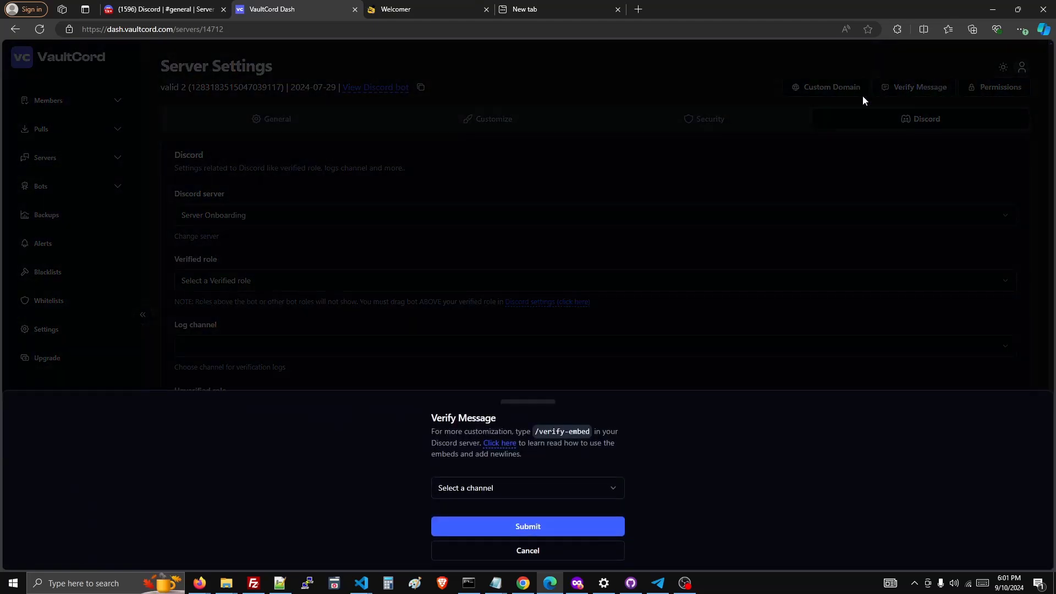
click(472, 494)
click(469, 510)
click(483, 527)
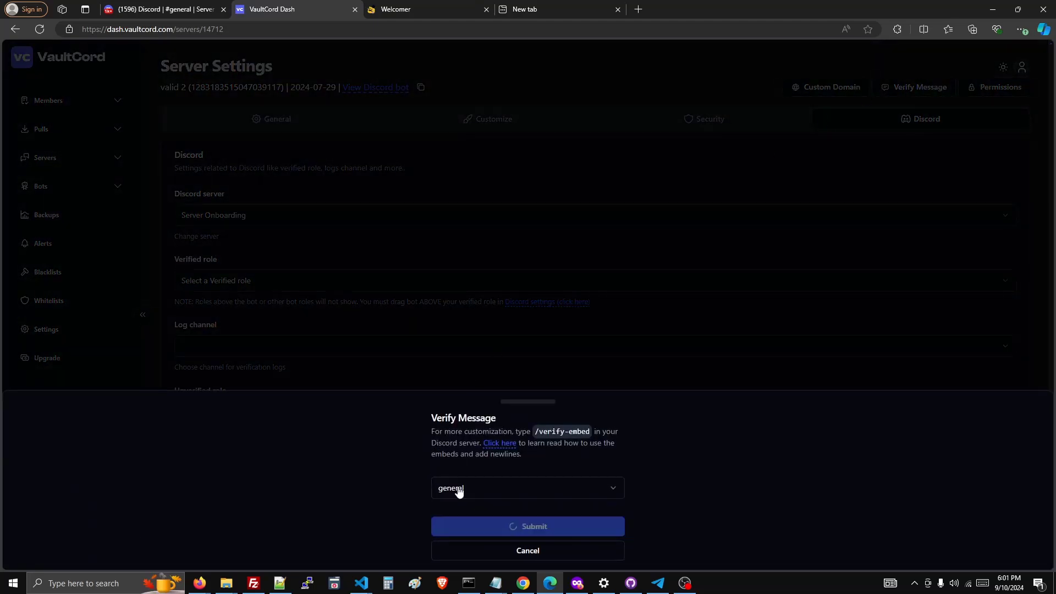
Convert Server Onboarding into a Community server, agreeing to the guidelines, and start Onboarding setup
key(ctrl+shift+Tab)
click(273, 468)
click(575, 299)
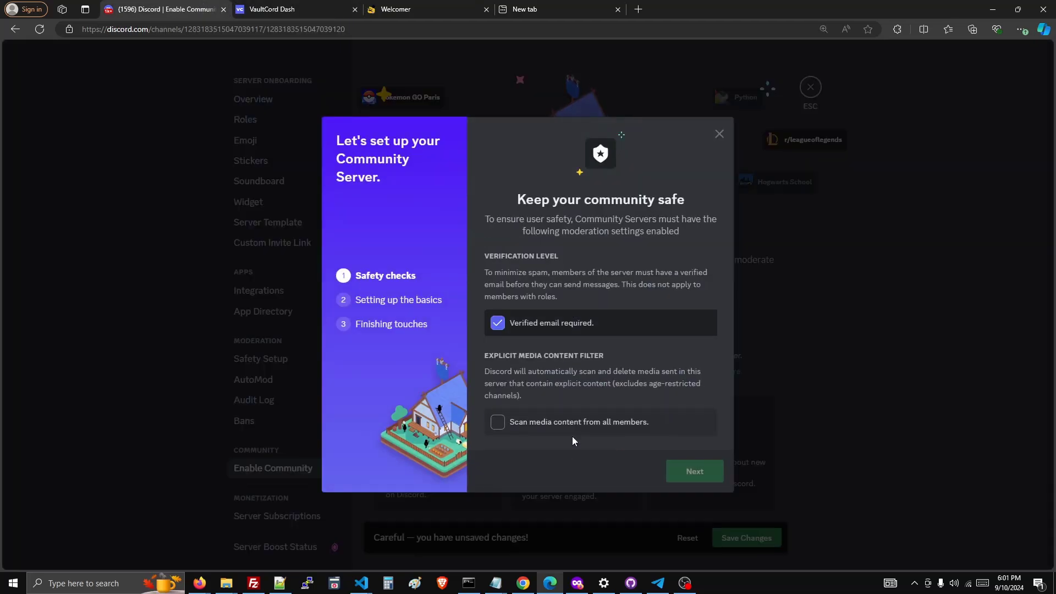
click(748, 357)
click(576, 299)
click(691, 470)
click(691, 470)
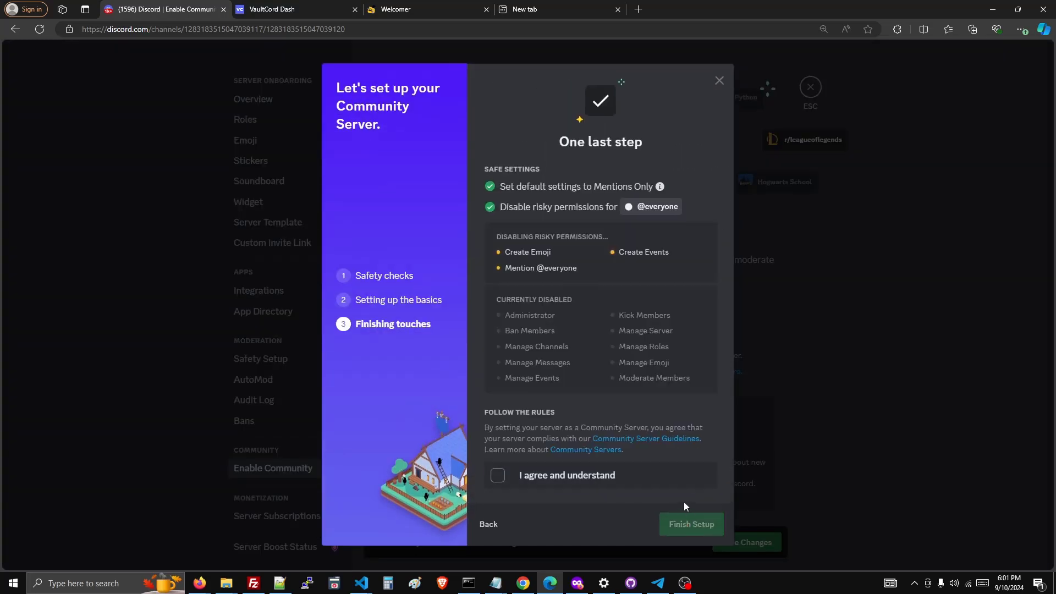
click(633, 476)
click(692, 524)
click(292, 468)
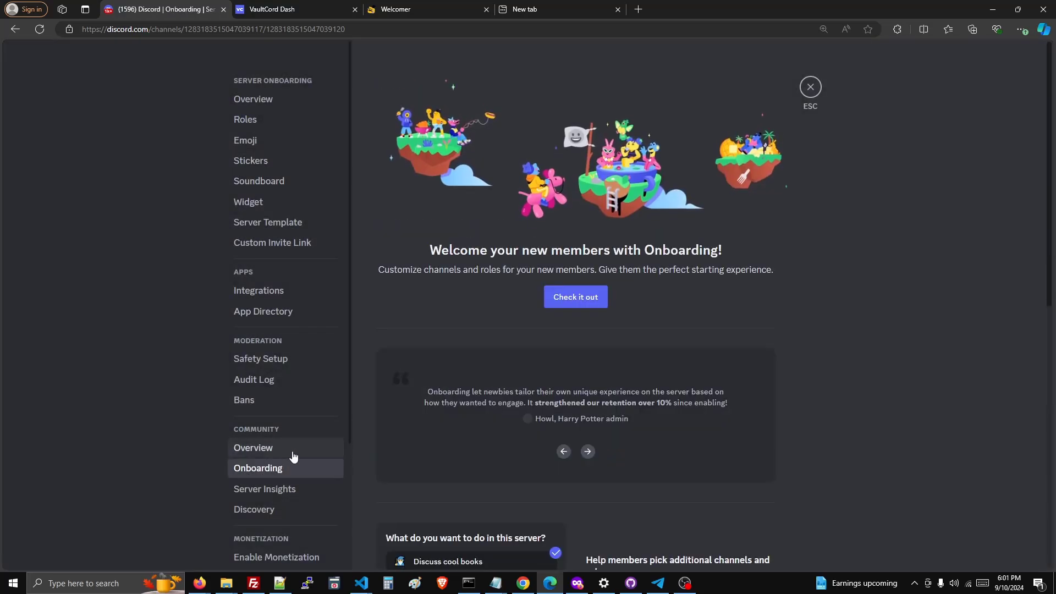
click(559, 297)
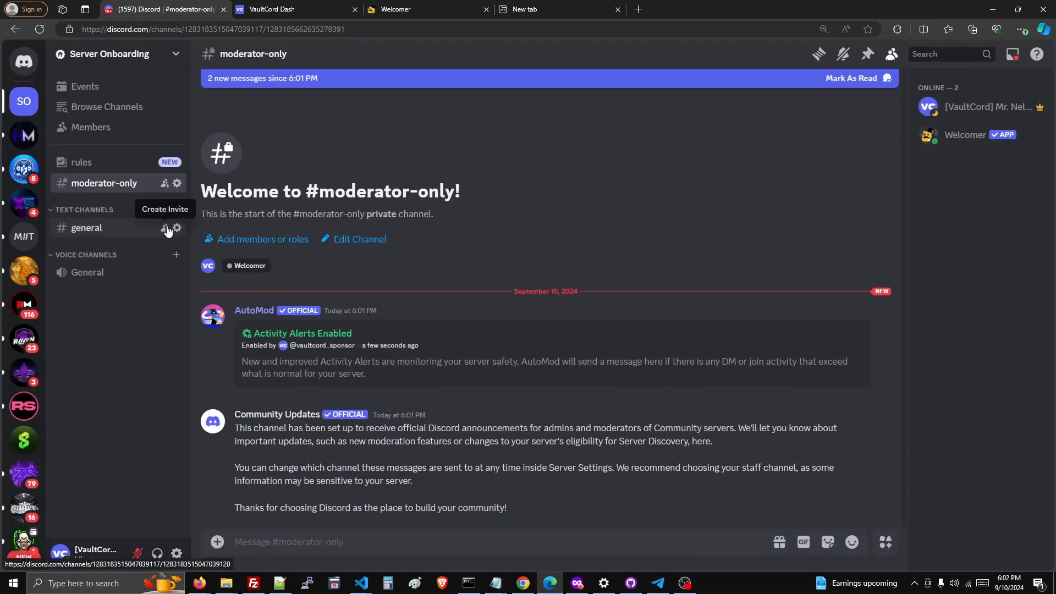
Create a new text channel named 'memes'
click(176, 210)
text(memes)
click(595, 498)
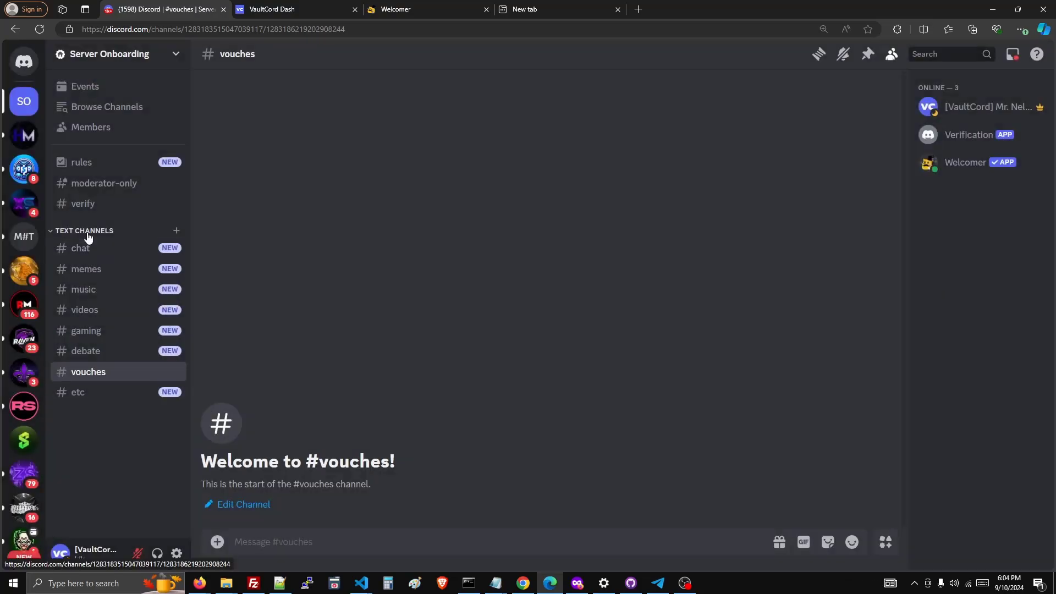
Deny the unverified role View Channels on the Text Channels category and save
right_click(88, 238)
click(123, 372)
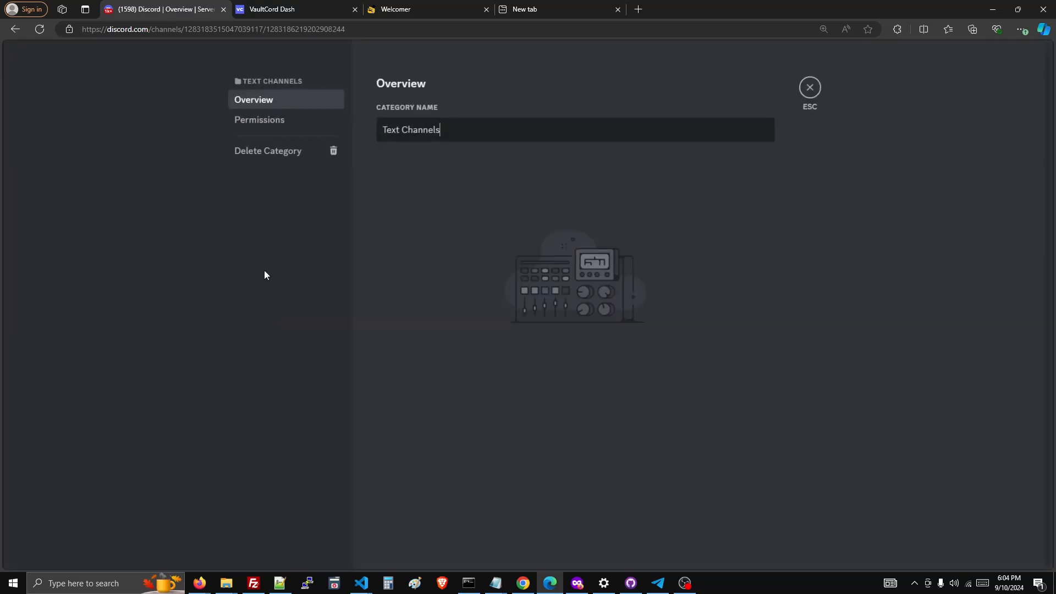
click(269, 122)
click(505, 237)
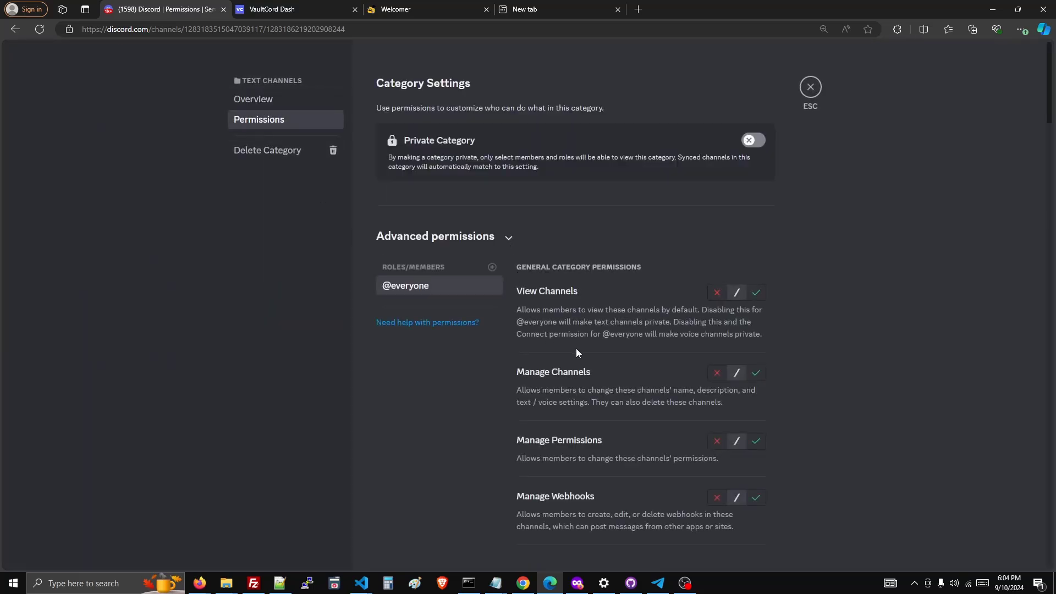
scroll(693, 391, down, 4)
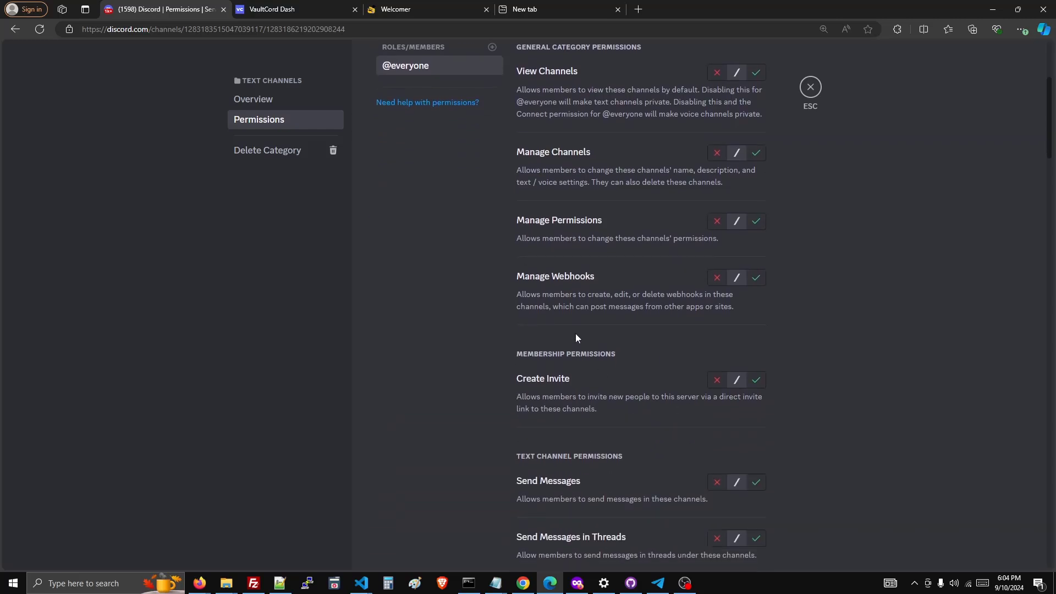
scroll(576, 335, up, 3)
click(492, 213)
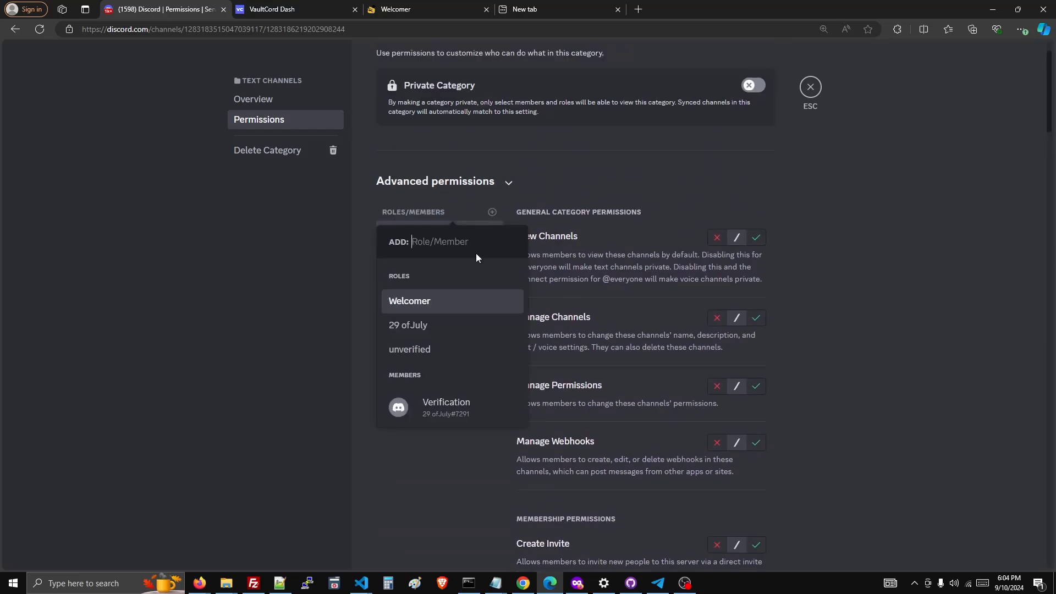
click(417, 348)
click(717, 238)
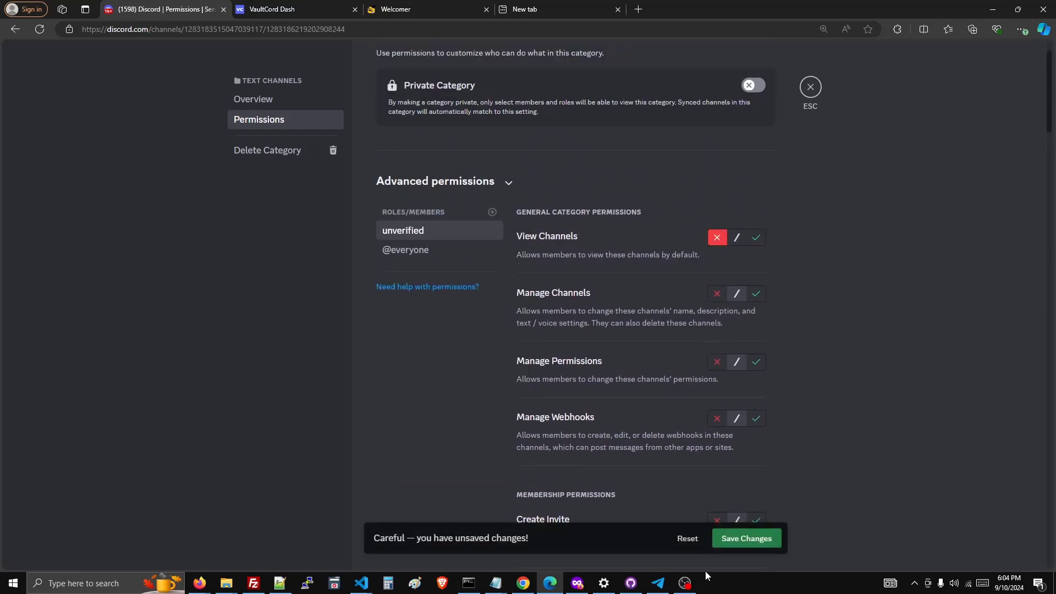
click(737, 542)
click(806, 93)
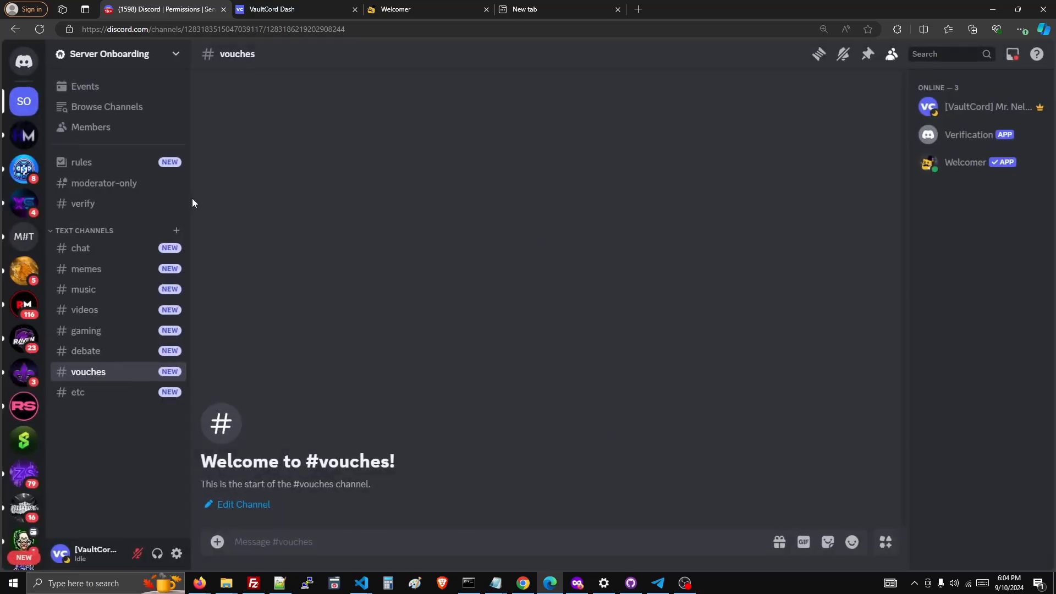
click(138, 204)
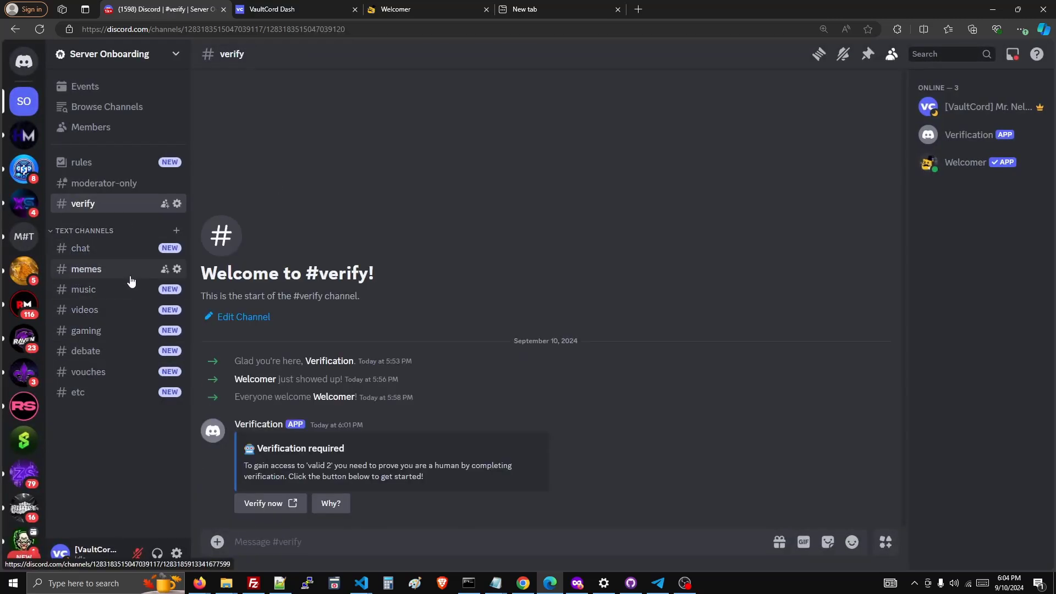
click(176, 203)
click(268, 121)
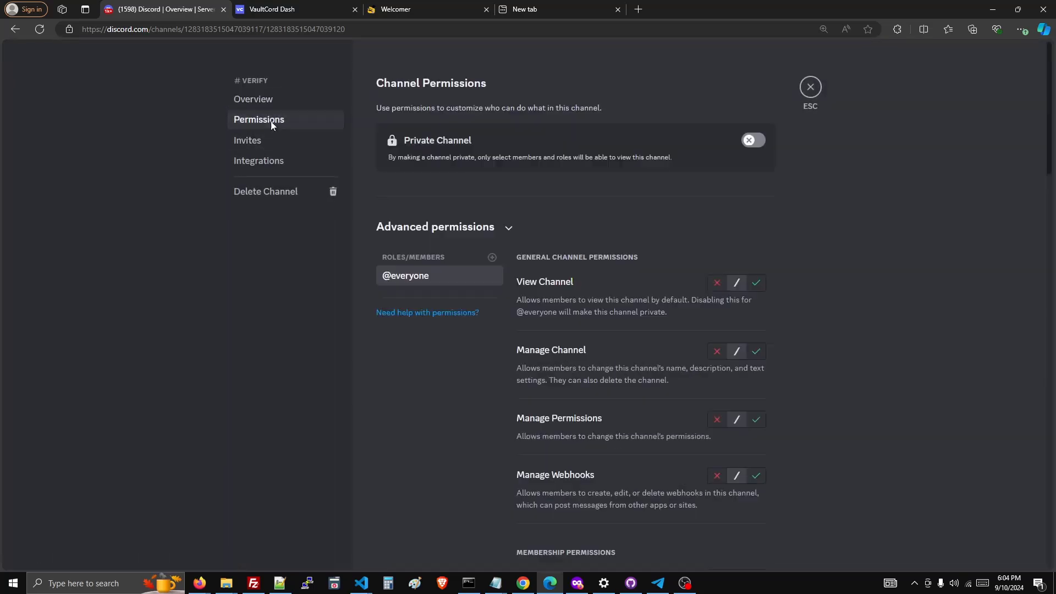
click(493, 258)
click(420, 395)
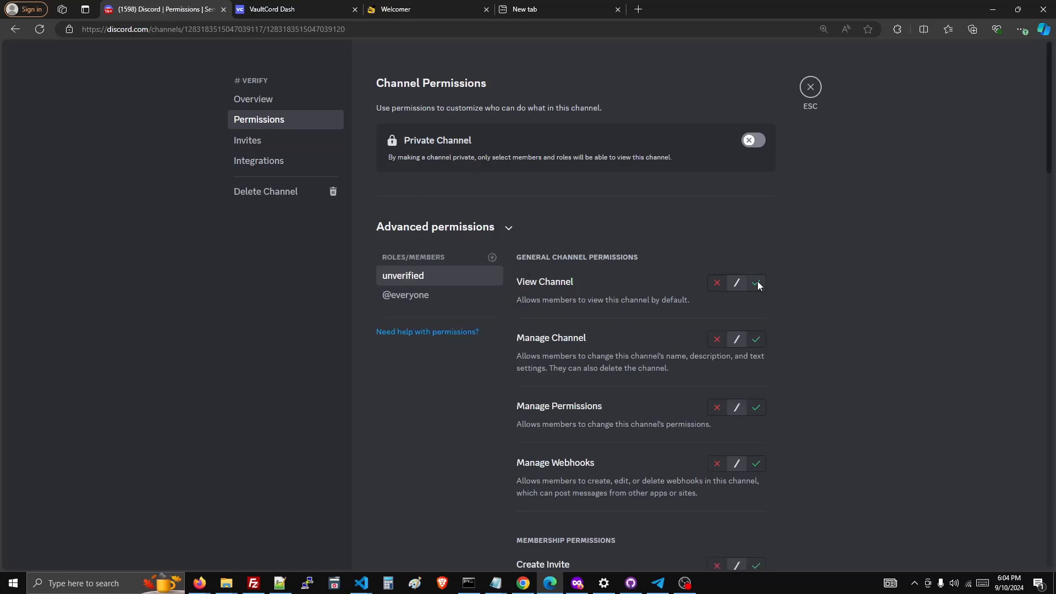
click(757, 283)
click(474, 294)
click(712, 282)
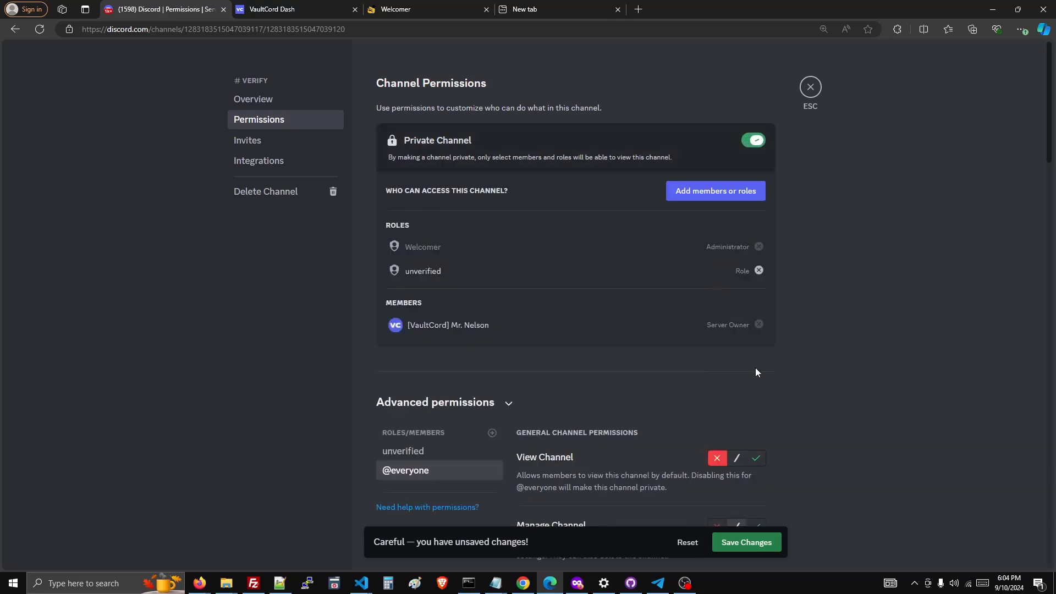
click(738, 535)
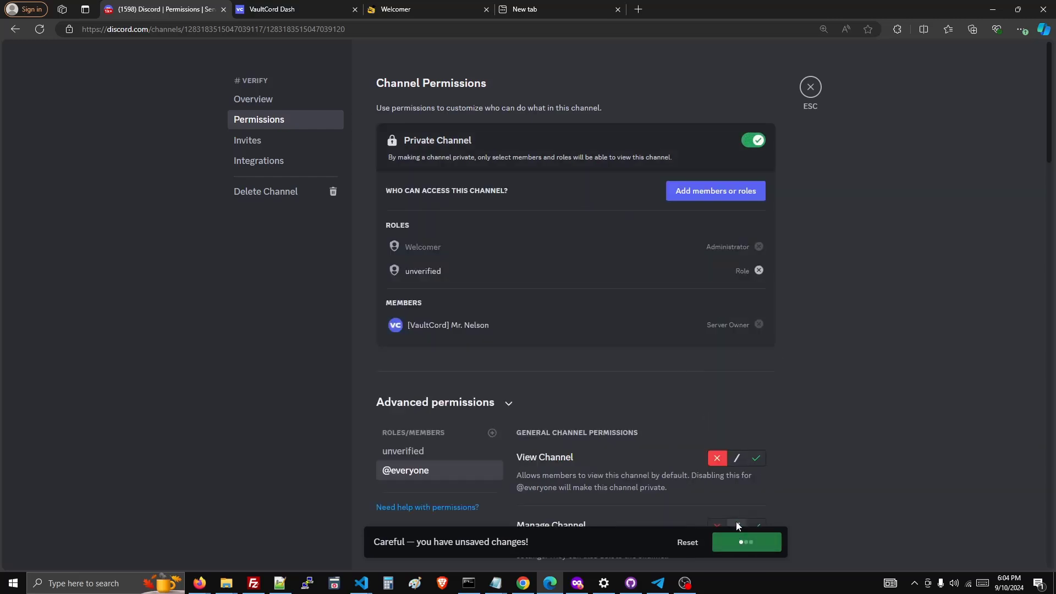
click(811, 88)
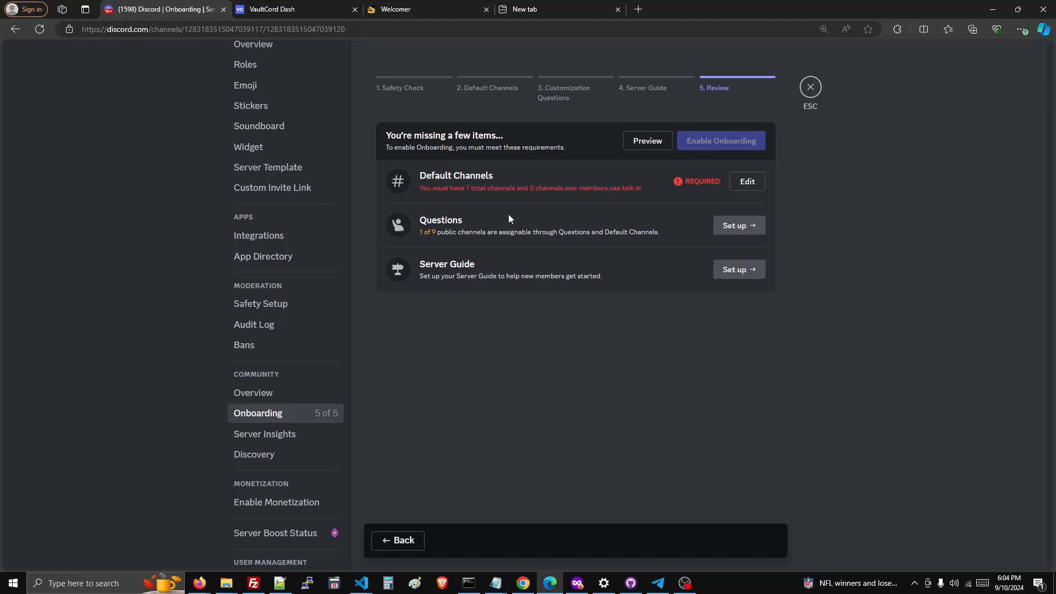
Add chat, memes, music, videos, gaming and debate to the onboarding default channels
click(747, 182)
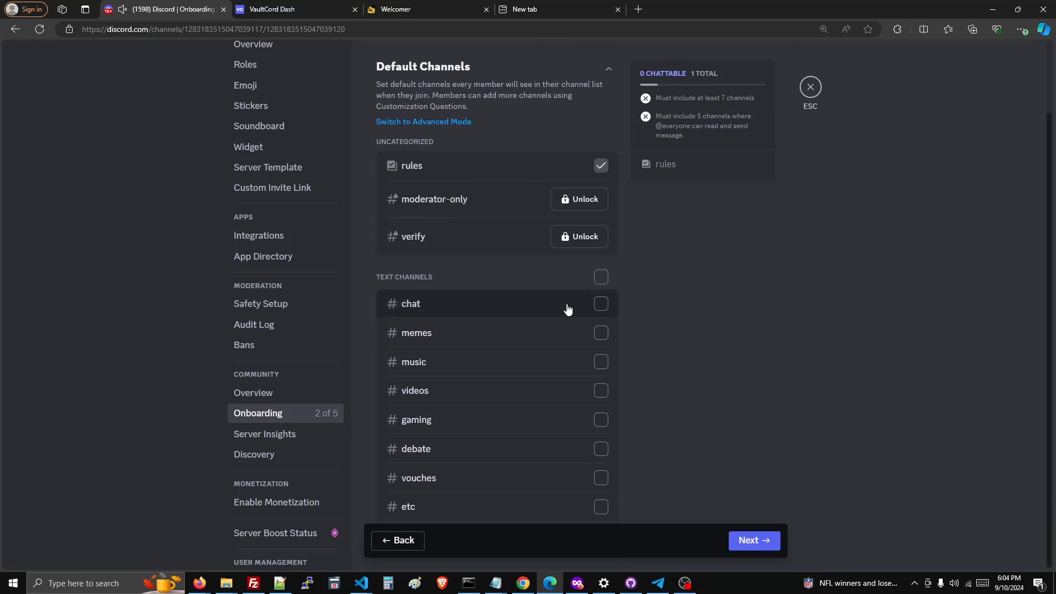
click(568, 307)
click(563, 333)
click(557, 362)
click(552, 391)
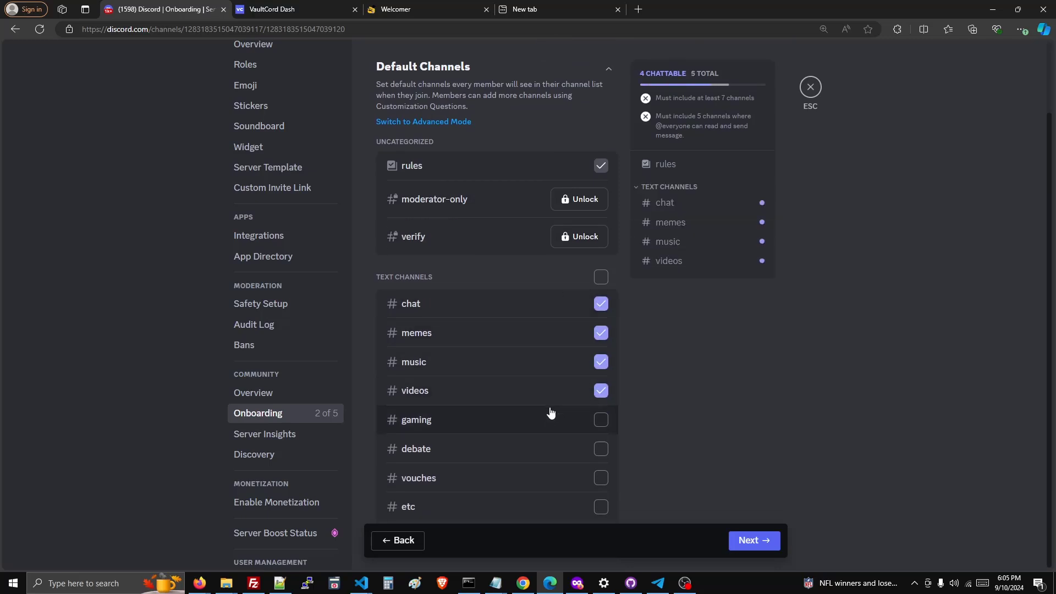
click(551, 420)
click(531, 448)
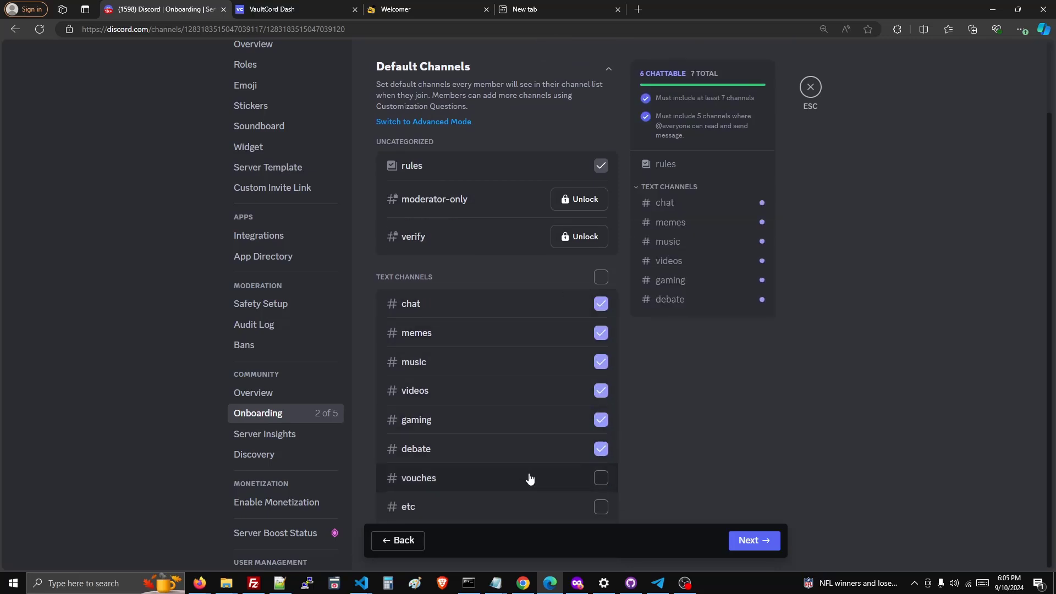
click(741, 543)
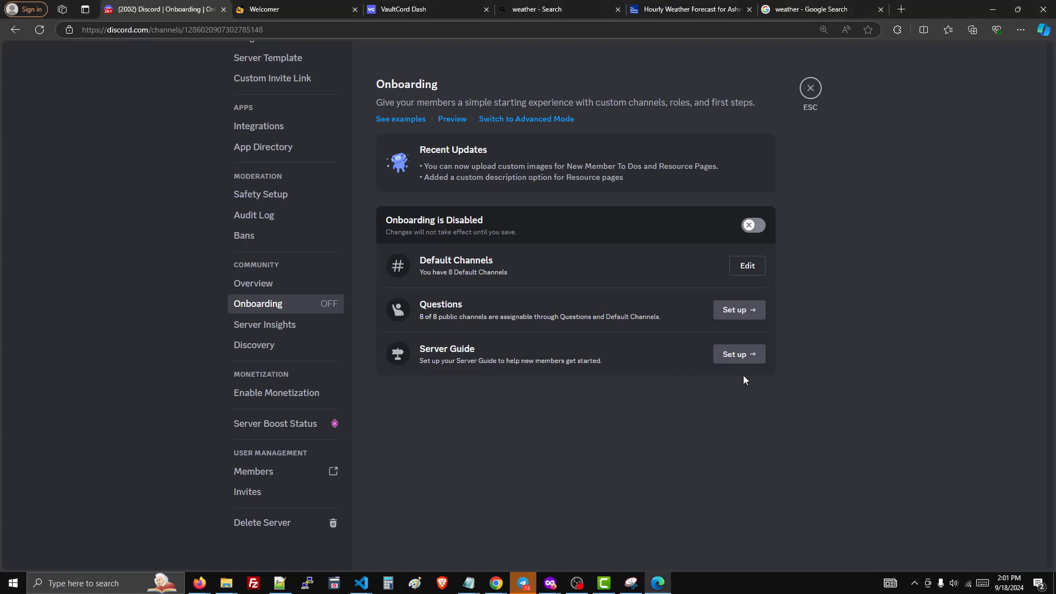
Create the server guide welcome sign, choosing its author and the message 'Hello welcome to my server!'
click(737, 356)
click(418, 183)
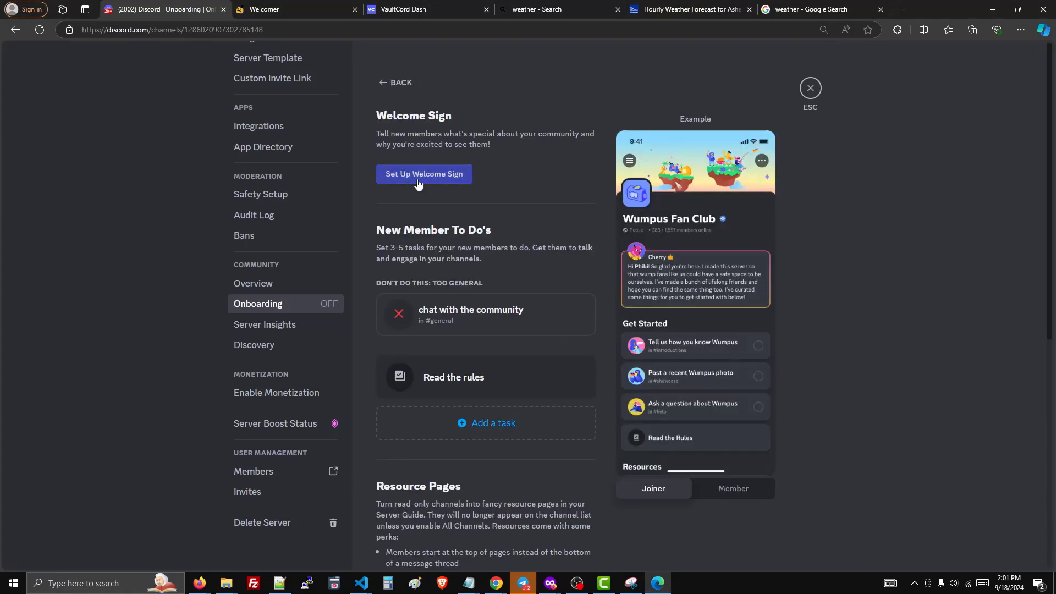
click(452, 216)
click(448, 241)
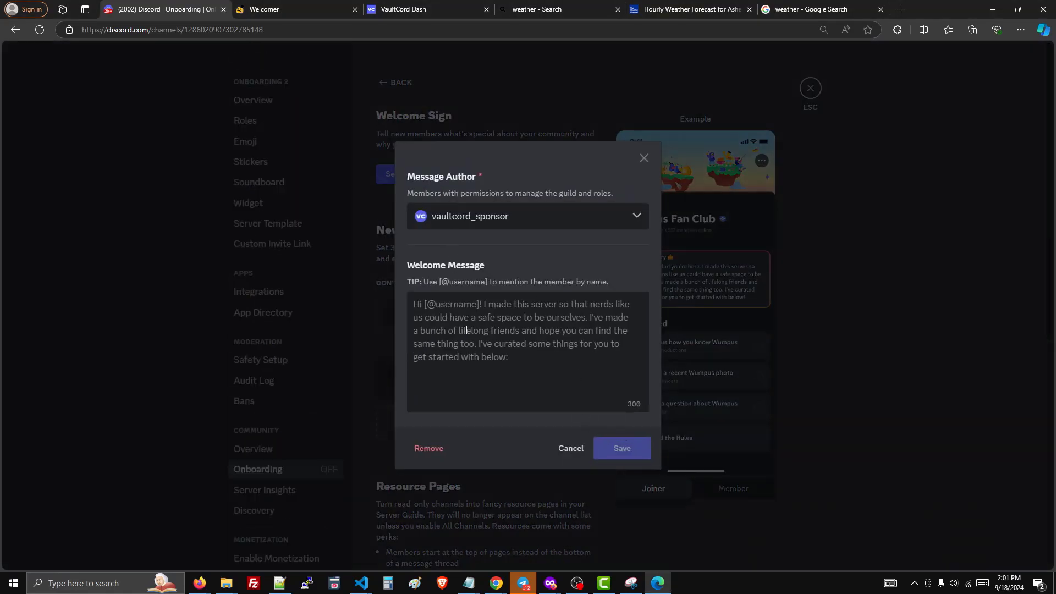
click(468, 331)
text(Hello welcome to my server!)
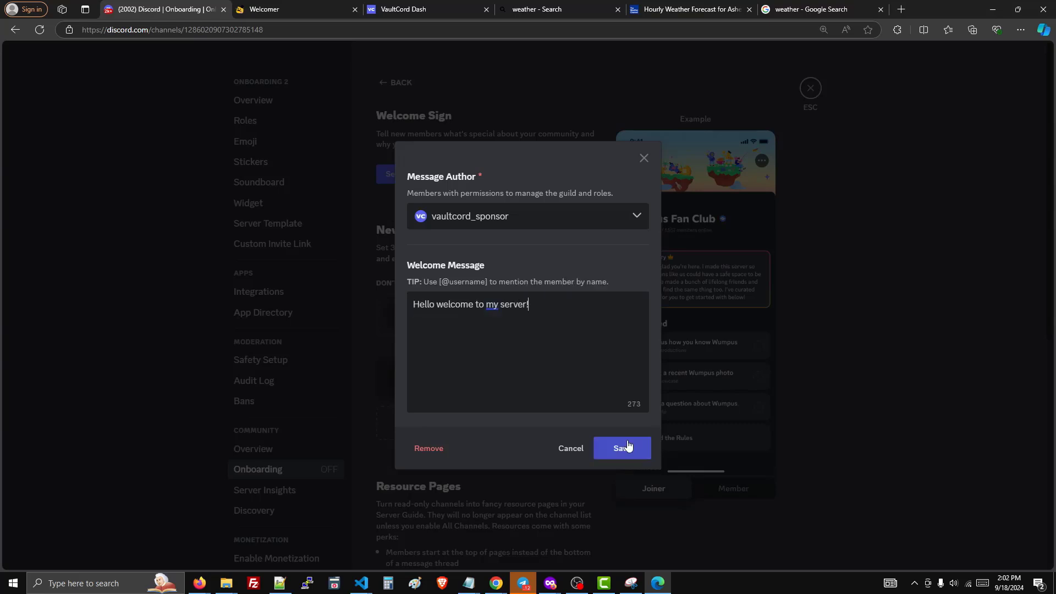
click(628, 447)
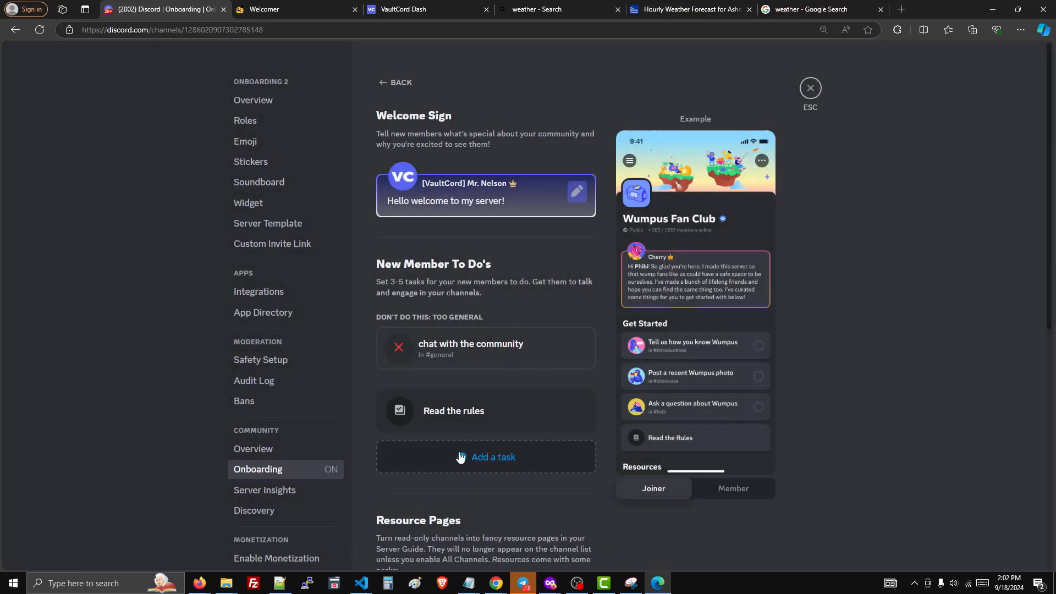
Add a 'Do some chatting' to-do task in #chat, completed when the member visits the channel
click(490, 455)
click(478, 264)
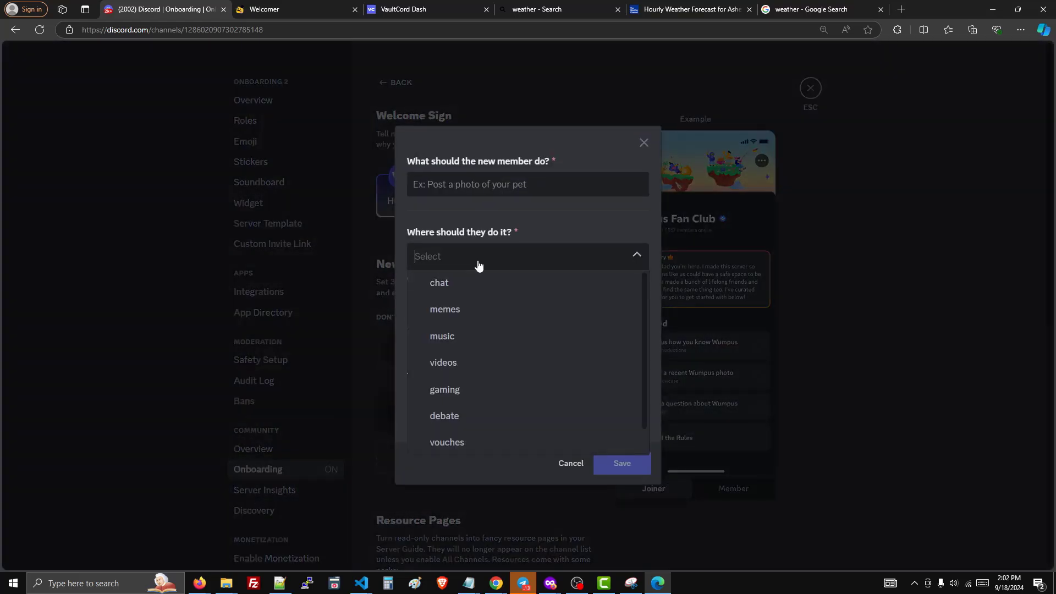
click(478, 295)
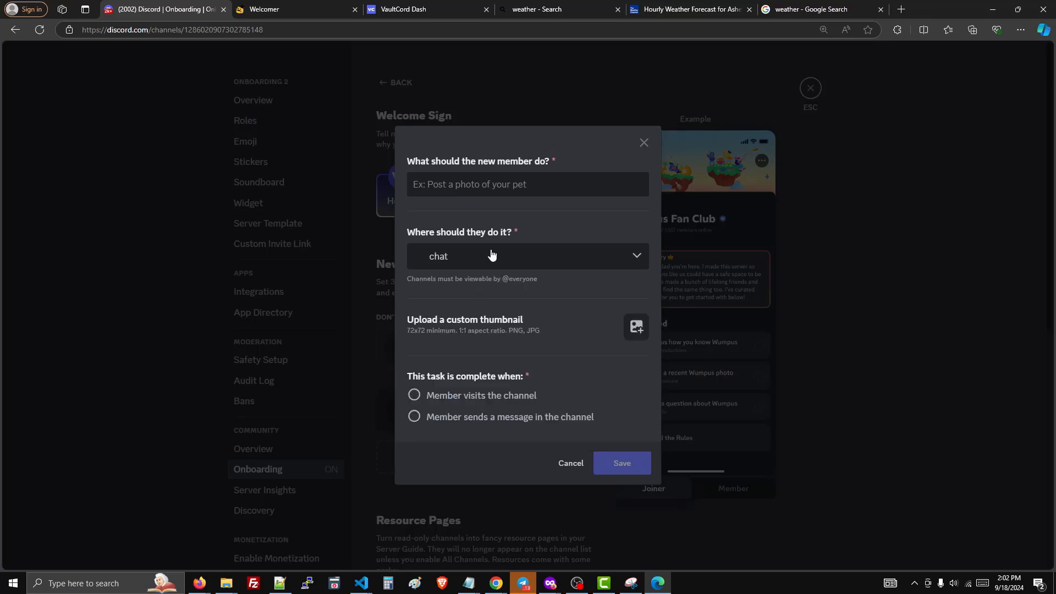
click(494, 192)
text(Do some chatting)
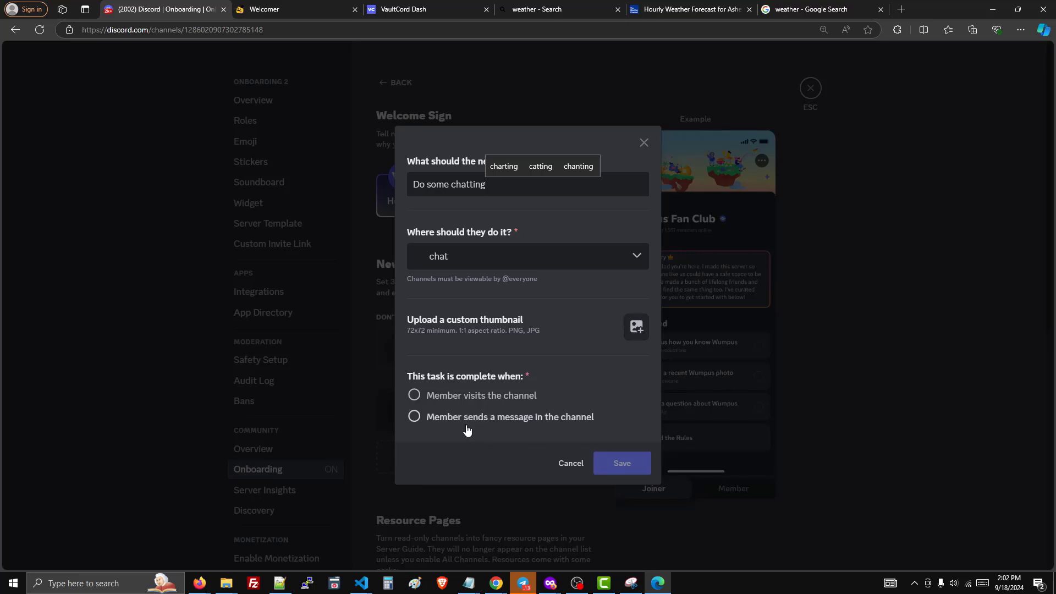
click(414, 395)
click(605, 464)
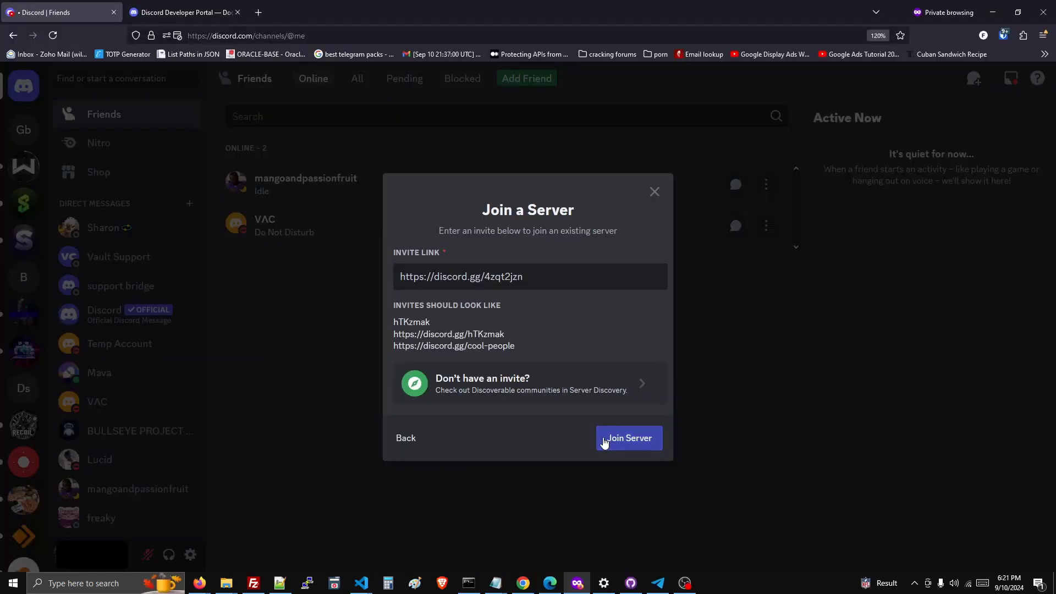
Join the server from the invite, finish onboarding, and start verification in the verify channel
click(604, 440)
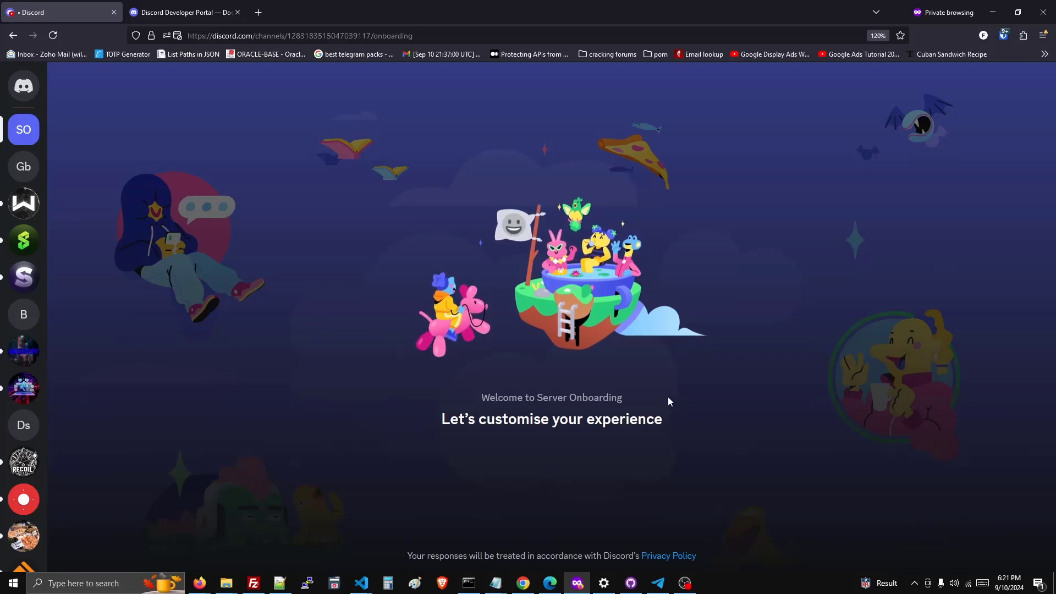
click(771, 503)
click(285, 396)
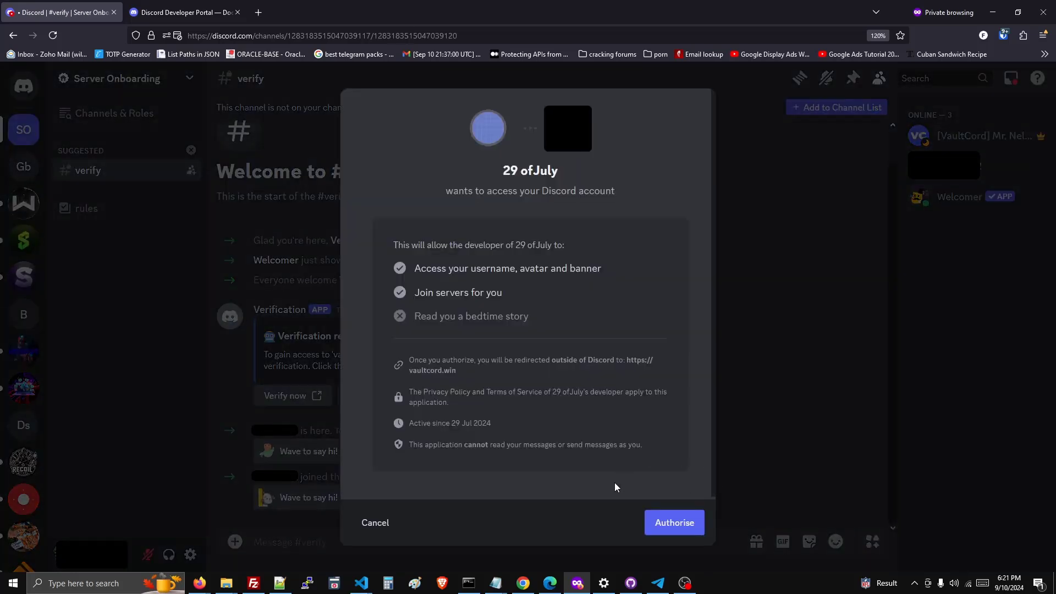